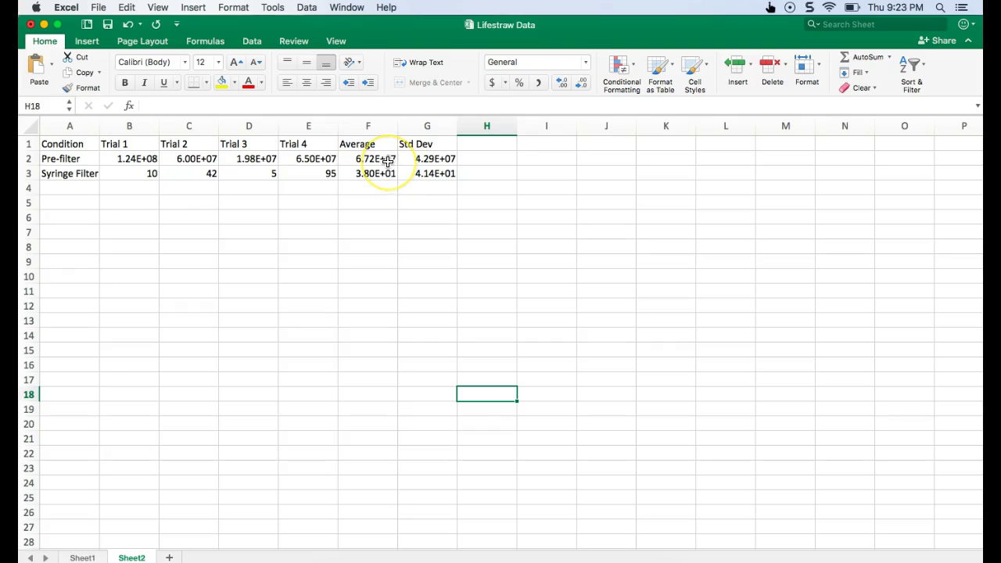
Insert a column chart from the two average values in cells F2:F3
{"action": "left_click_drag", "start_coordinate": [387, 160], "coordinate": [387, 170]}
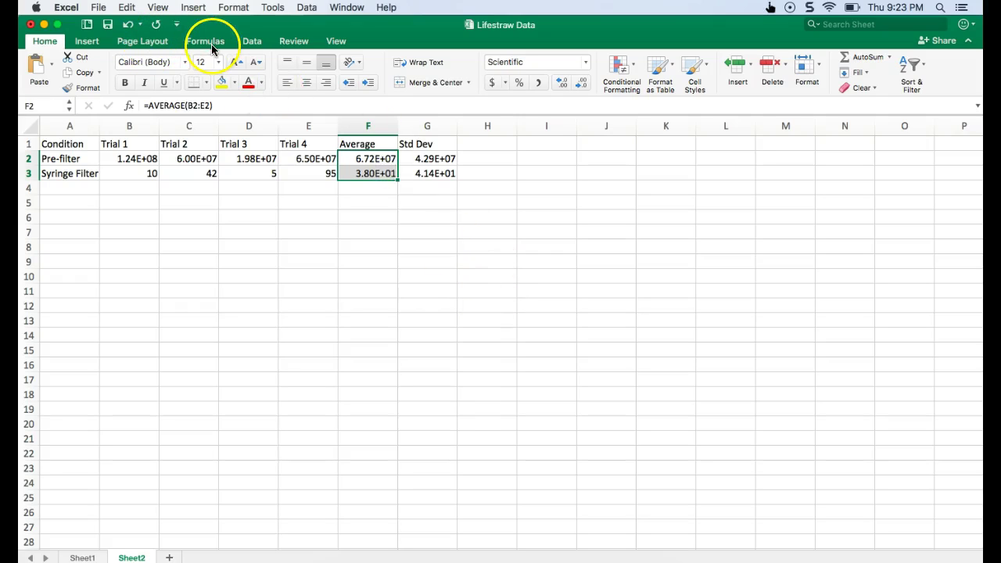
{"action": "left_click", "coordinate": [193, 7]}
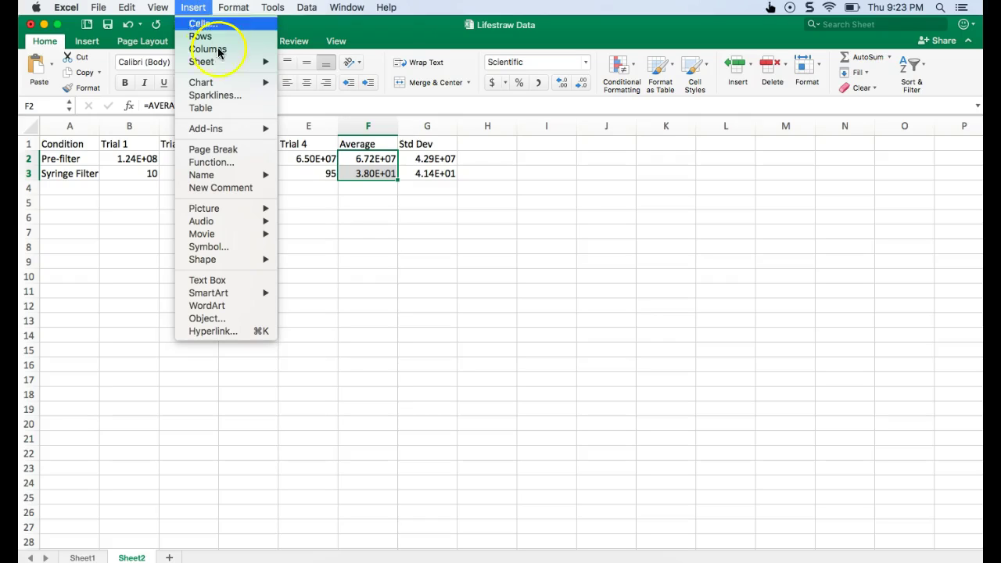
{"action": "mouse_move", "coordinate": [238, 85]}
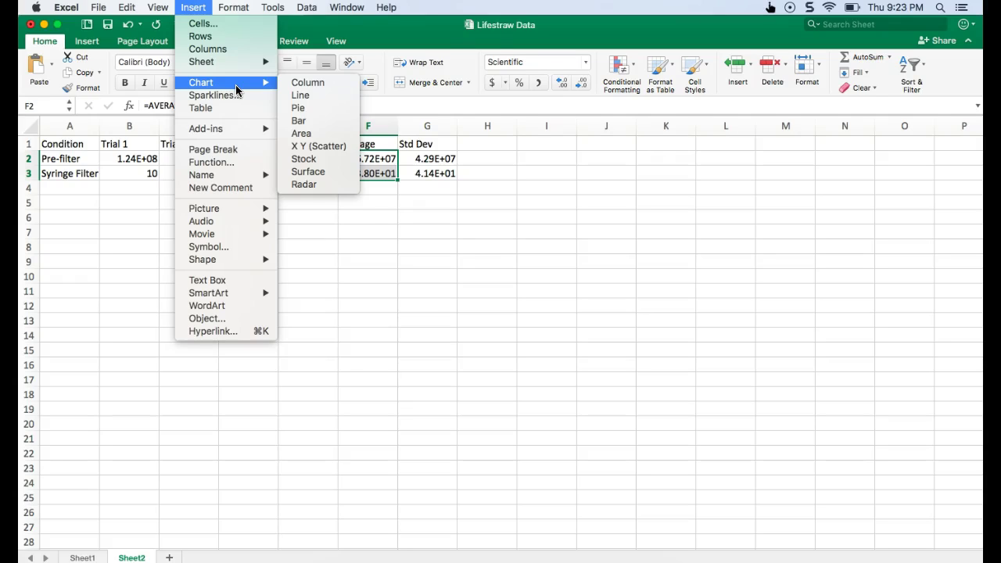
{"action": "left_click", "coordinate": [301, 84]}
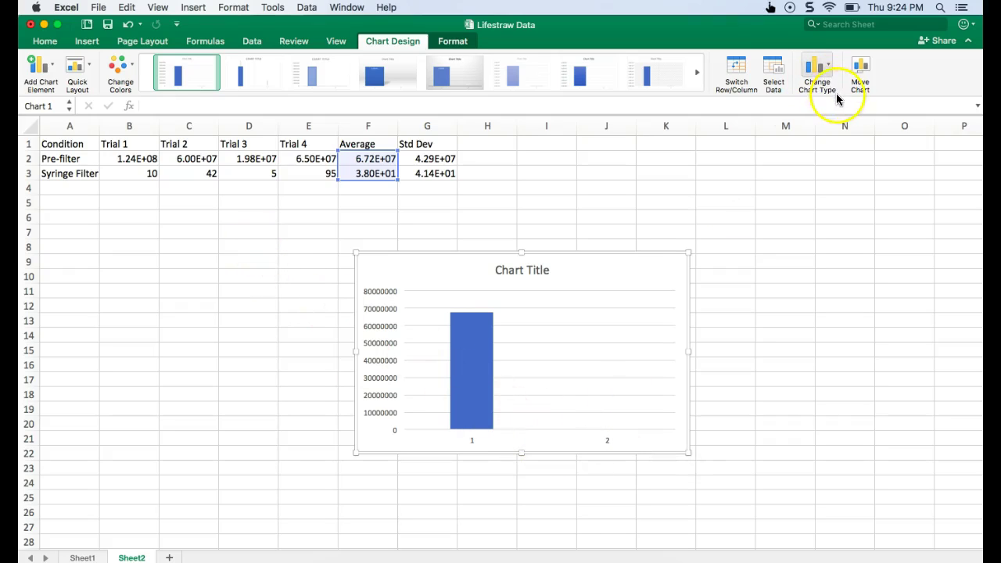
Set the chart's horizontal category axis labels to the literal text "Pre-filter, Syringe filter" in the data source settings
{"action": "left_click", "coordinate": [774, 75]}
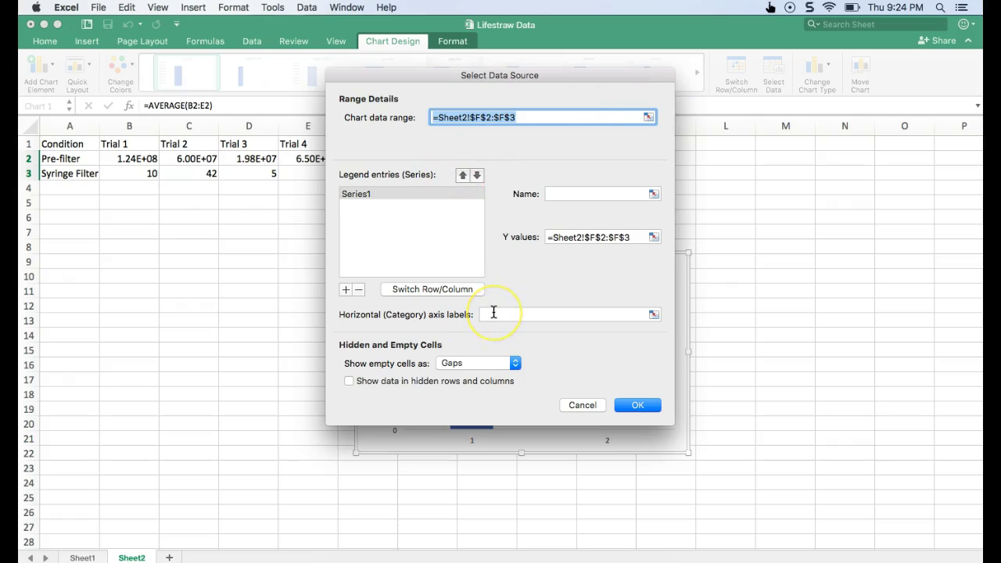
{"action": "left_click", "coordinate": [493, 313]}
{"action": "type", "text": "Pre-filter, Syringe filter"}
{"action": "left_click", "coordinate": [632, 405]}
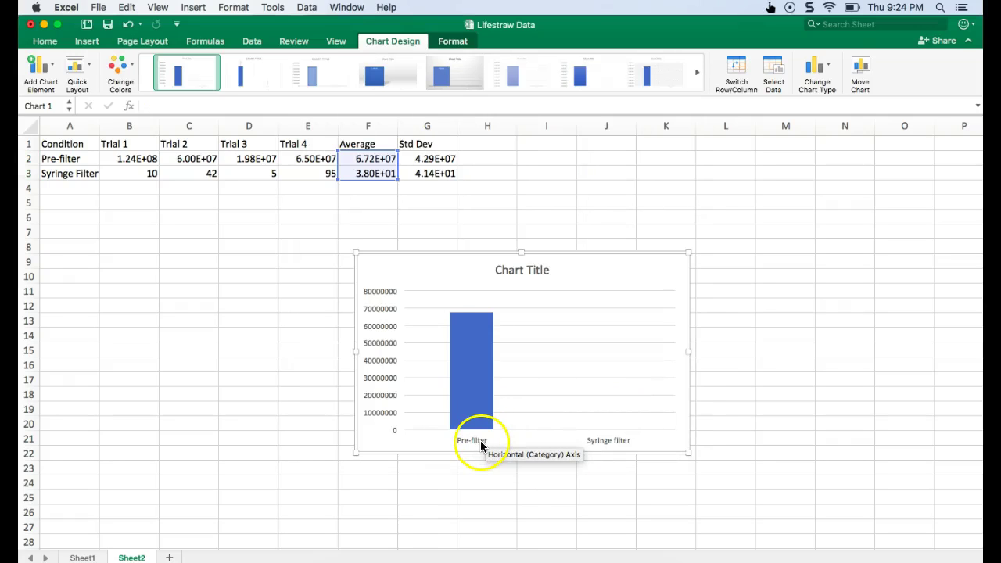
Set the chart's horizontal category axis labels to the condition names in Sheet2 cells A2:A3
{"action": "left_click", "coordinate": [781, 74]}
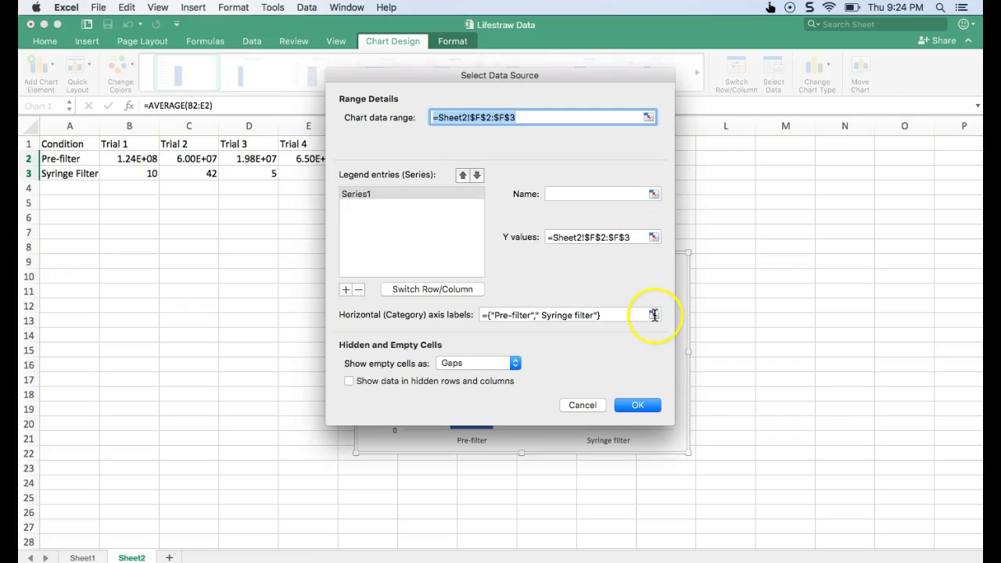
{"action": "left_click", "coordinate": [654, 315]}
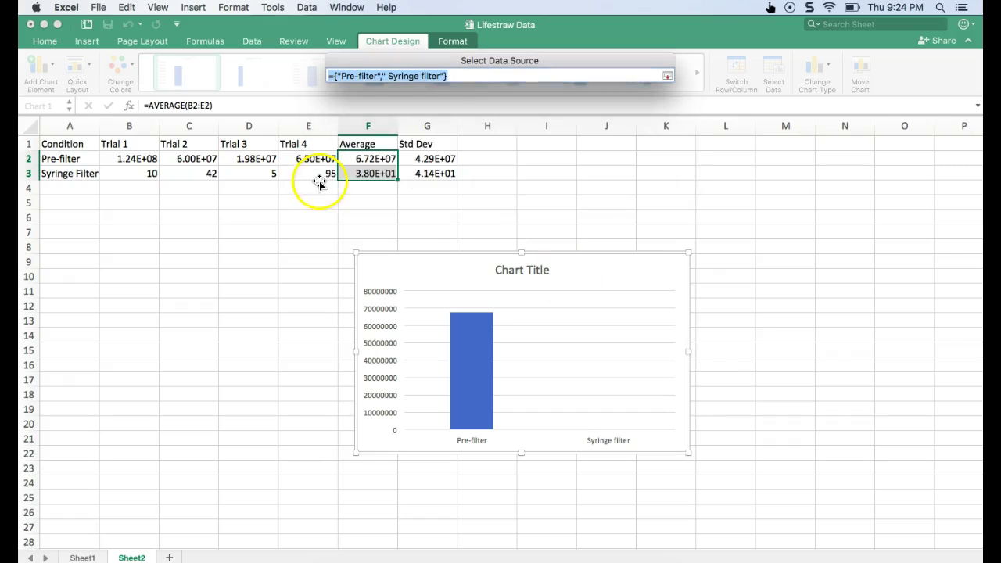
{"action": "left_click_drag", "start_coordinate": [88, 158], "coordinate": [87, 173]}
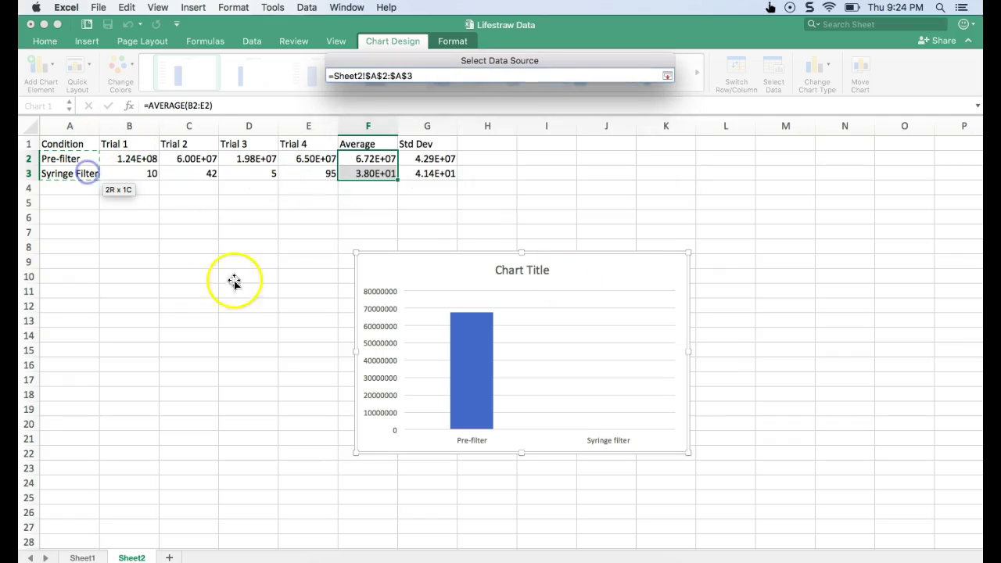
{"action": "left_click", "coordinate": [666, 77]}
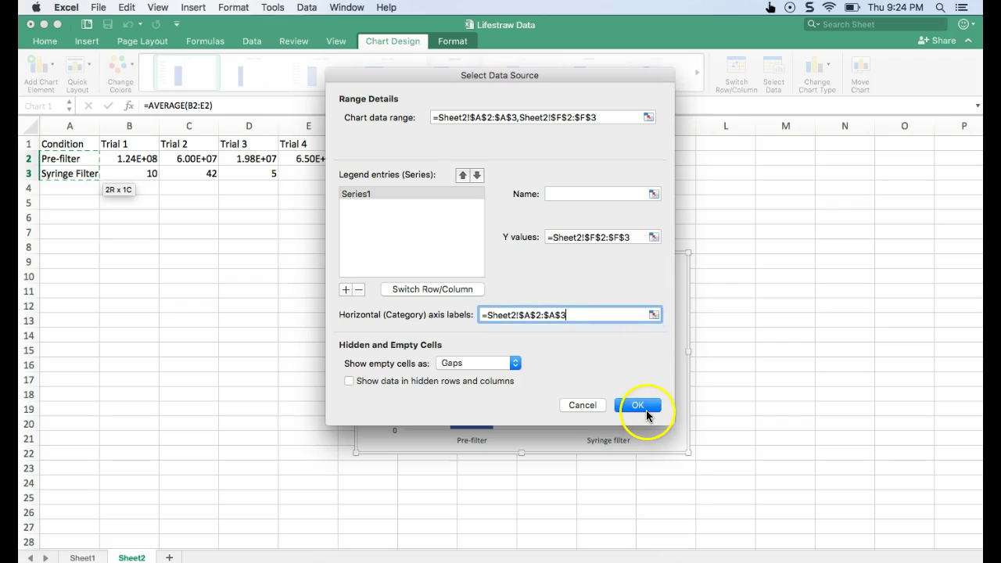
{"action": "left_click", "coordinate": [648, 413]}
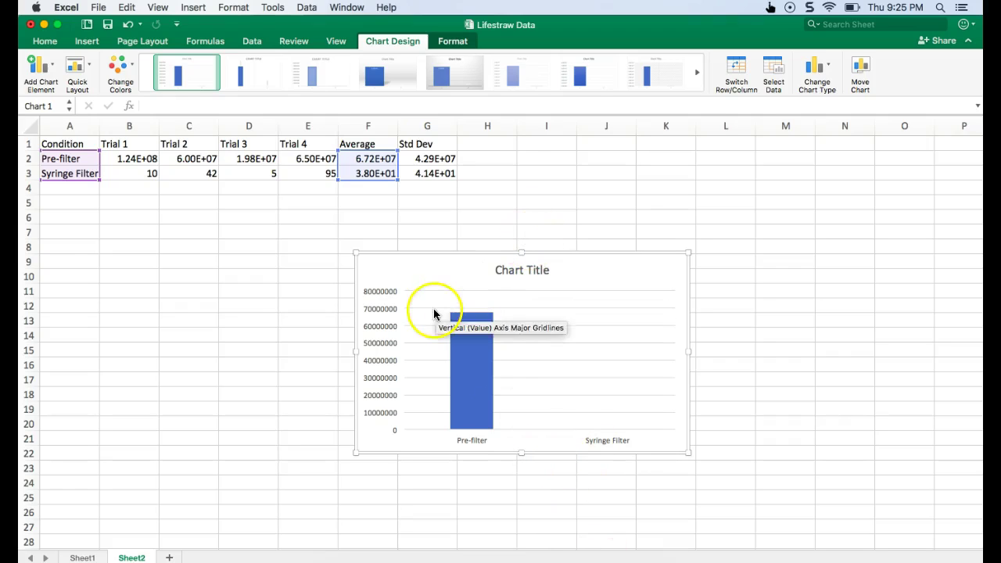
Format the chart's vertical axis with a base 10 logarithmic scale and set its maximum bound to 1.0E8
{"action": "left_click", "coordinate": [381, 350]}
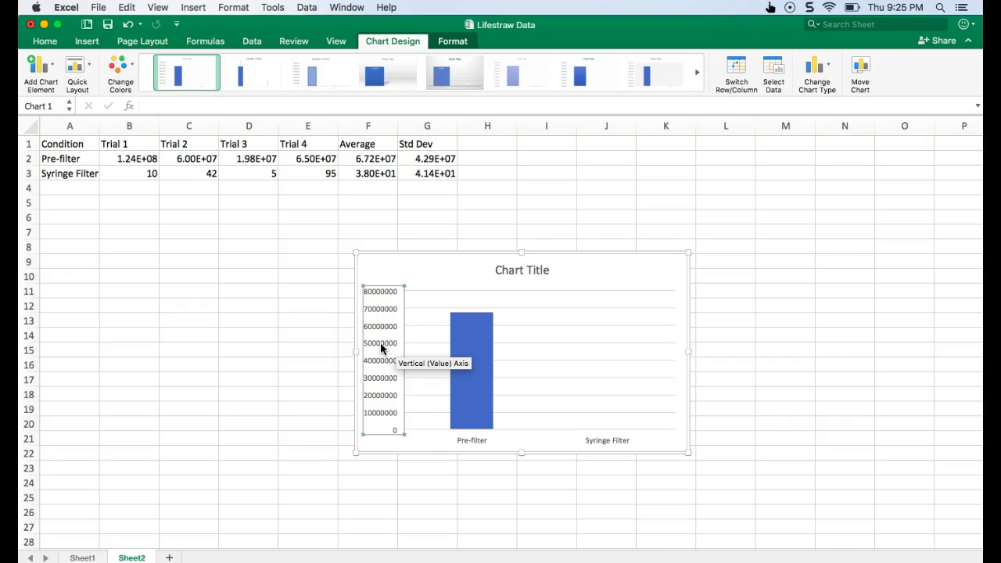
{"action": "right_click", "coordinate": [381, 350]}
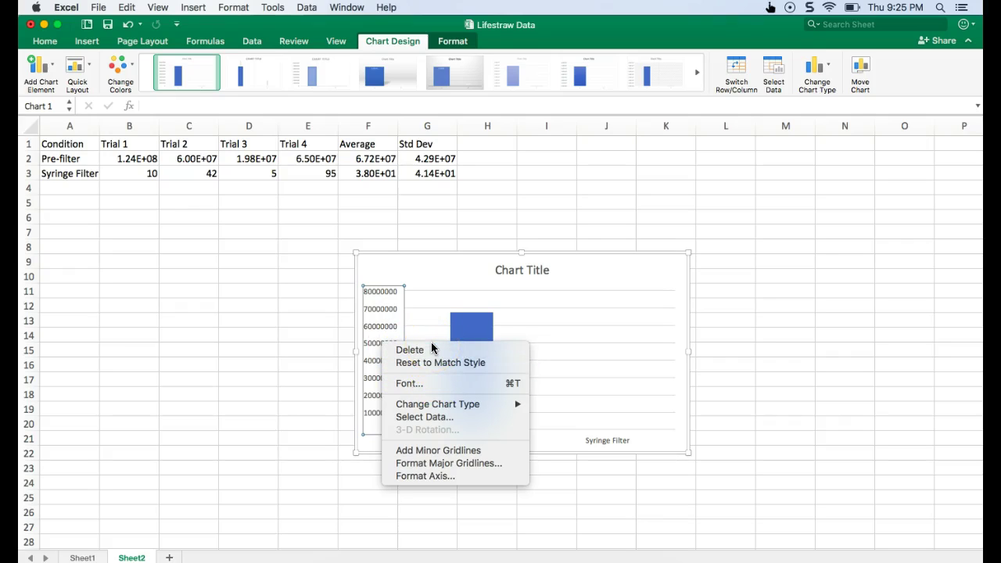
{"action": "left_click", "coordinate": [445, 476]}
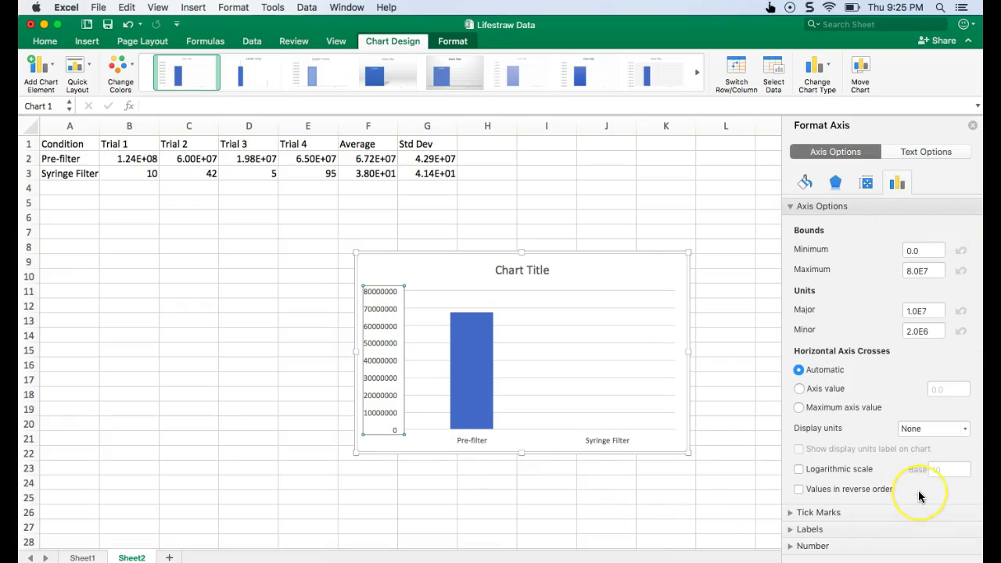
{"action": "left_click", "coordinate": [813, 470]}
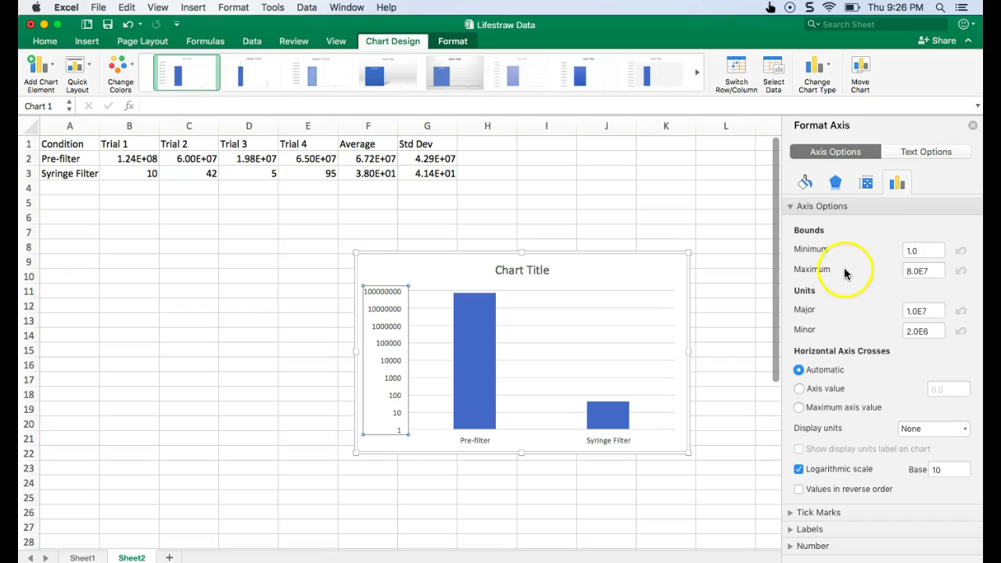
{"action": "left_click", "coordinate": [931, 270]}
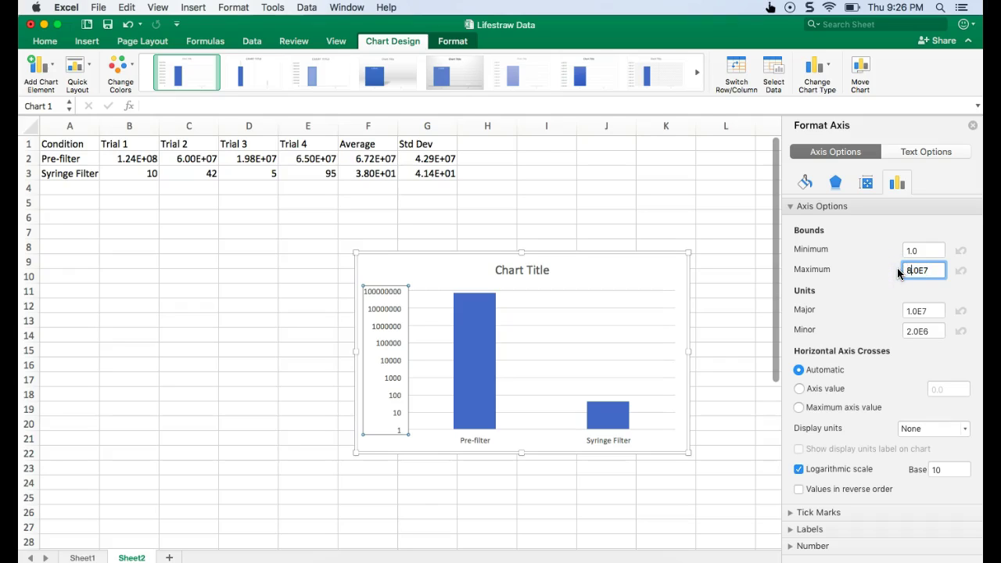
{"action": "type", "text": "1.0E8"}
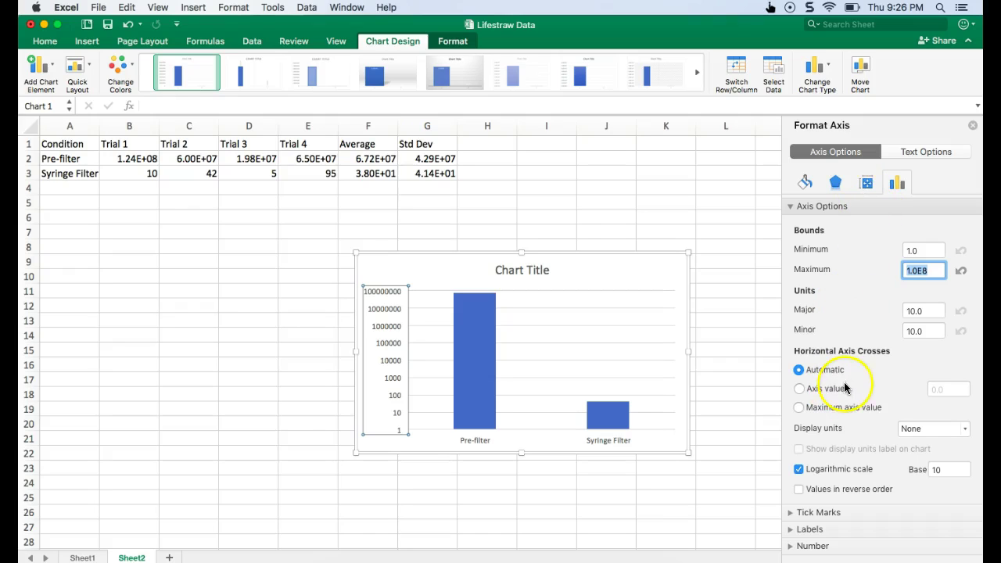
Set the vertical axis's minor tick marks to Outside
{"action": "left_click", "coordinate": [790, 513]}
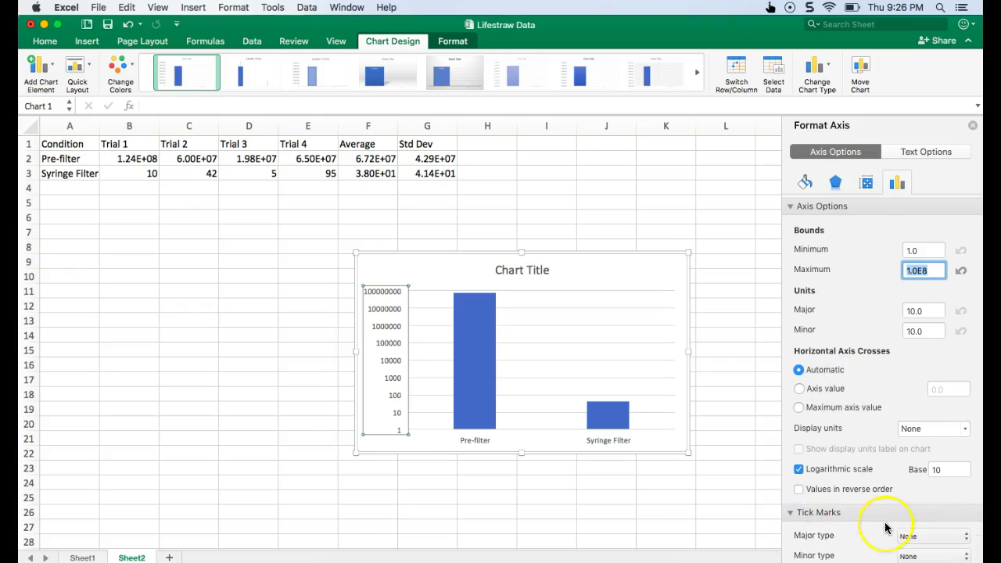
{"action": "scroll", "coordinate": [877, 520], "scroll_direction": "down", "scroll_amount": 3}
{"action": "left_click", "coordinate": [942, 519]}
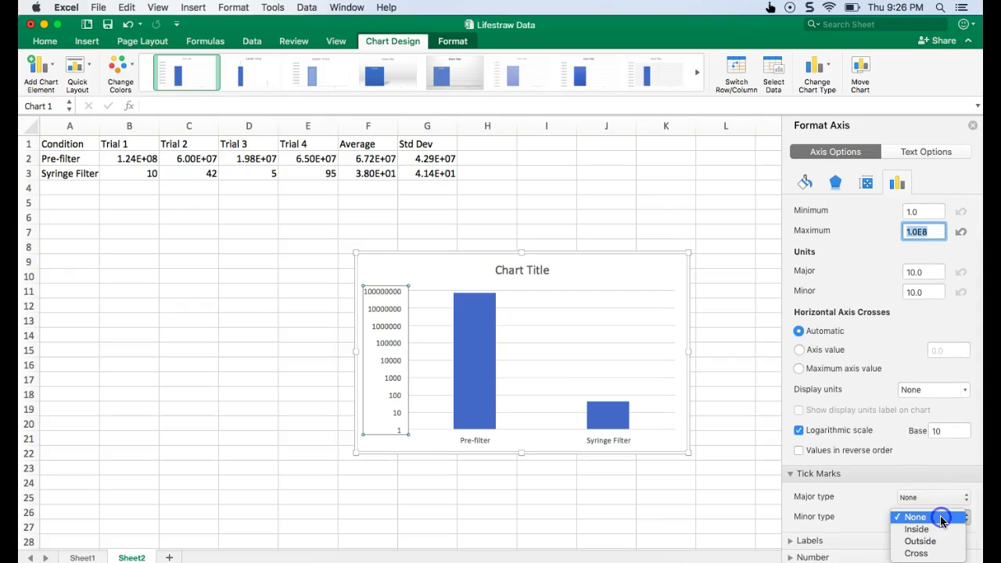
{"action": "left_click", "coordinate": [937, 542]}
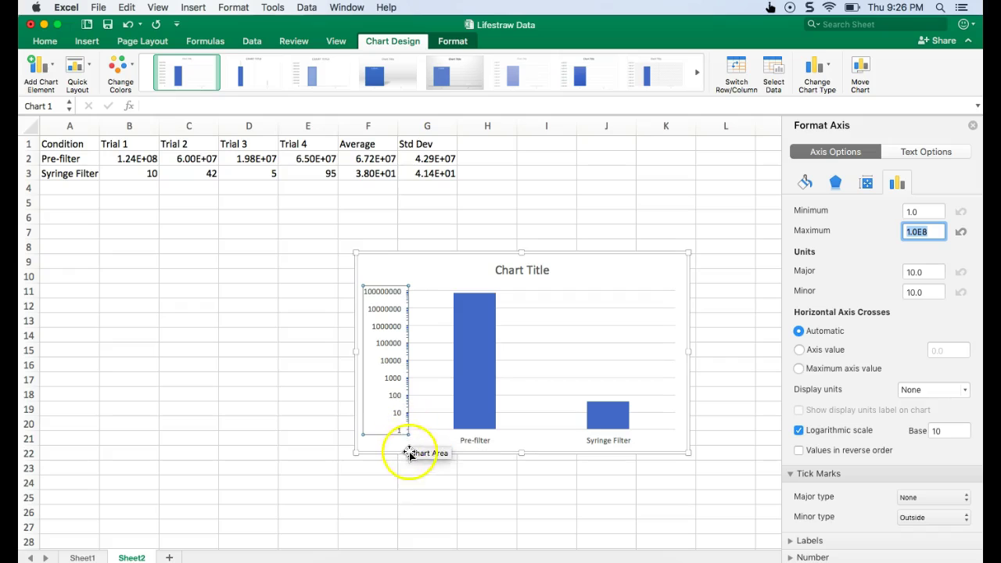
Examine the spacing of the minor tick marks along the logarithmic vertical axis up close
{"action": "scroll", "coordinate": [406, 445], "scroll_direction": "up", "scroll_amount": 5}
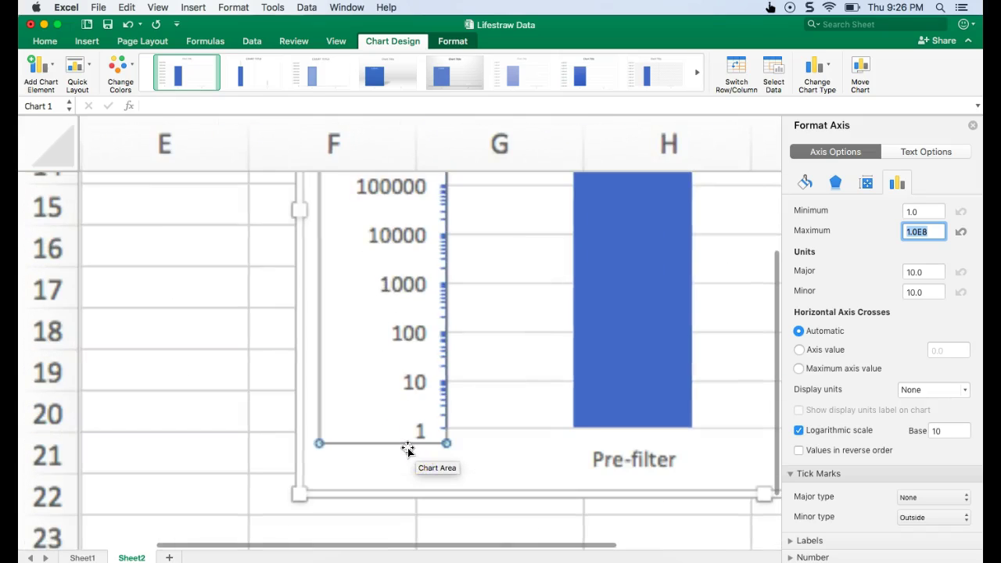
{"action": "left_click", "coordinate": [518, 485]}
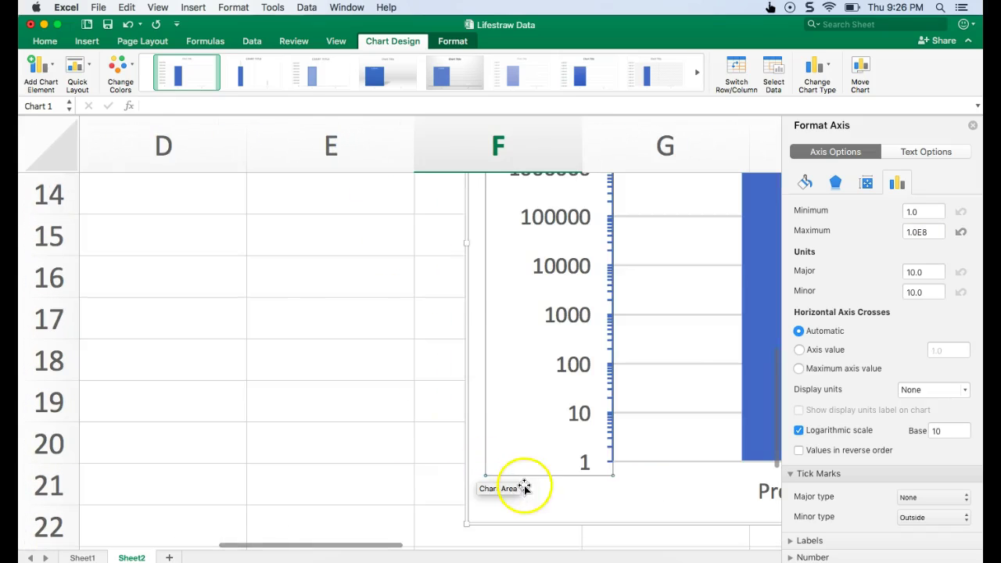
{"action": "left_click", "coordinate": [608, 451]}
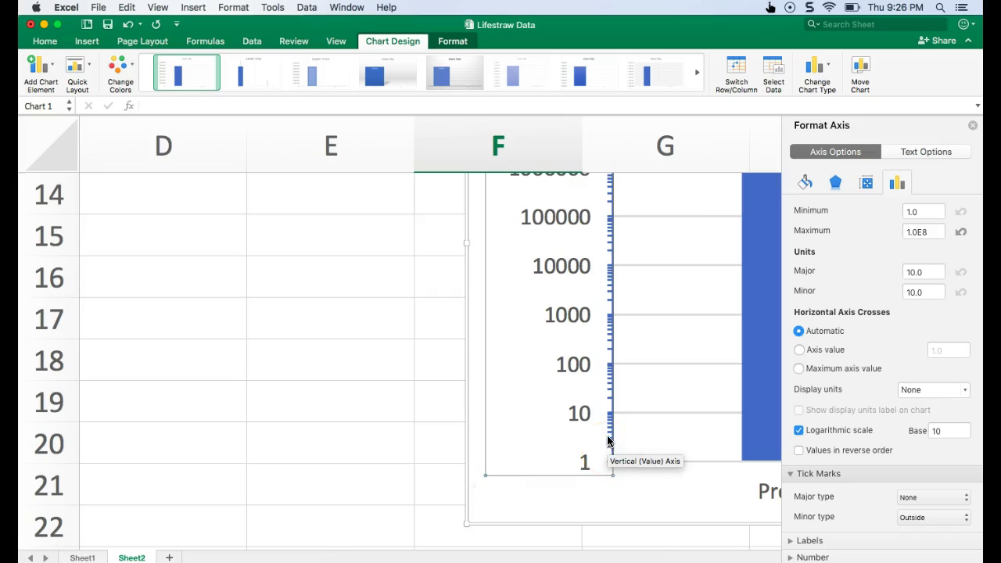
{"action": "left_click", "coordinate": [626, 471]}
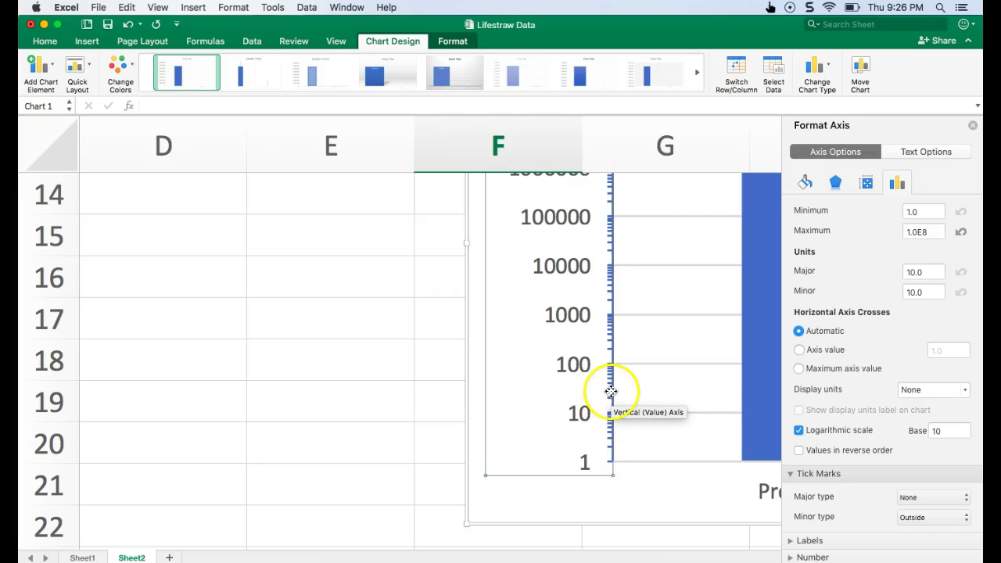
{"action": "scroll", "coordinate": [563, 462], "scroll_direction": "down", "scroll_amount": 5}
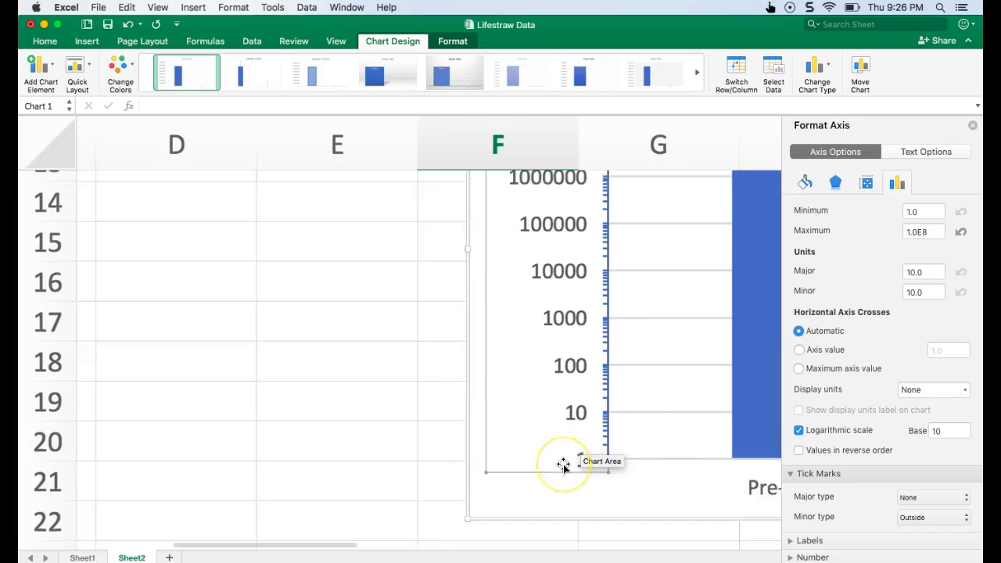
{"action": "scroll", "coordinate": [564, 465], "scroll_direction": "up", "scroll_amount": 1}
{"action": "scroll", "coordinate": [563, 465], "scroll_direction": "right", "scroll_amount": 3}
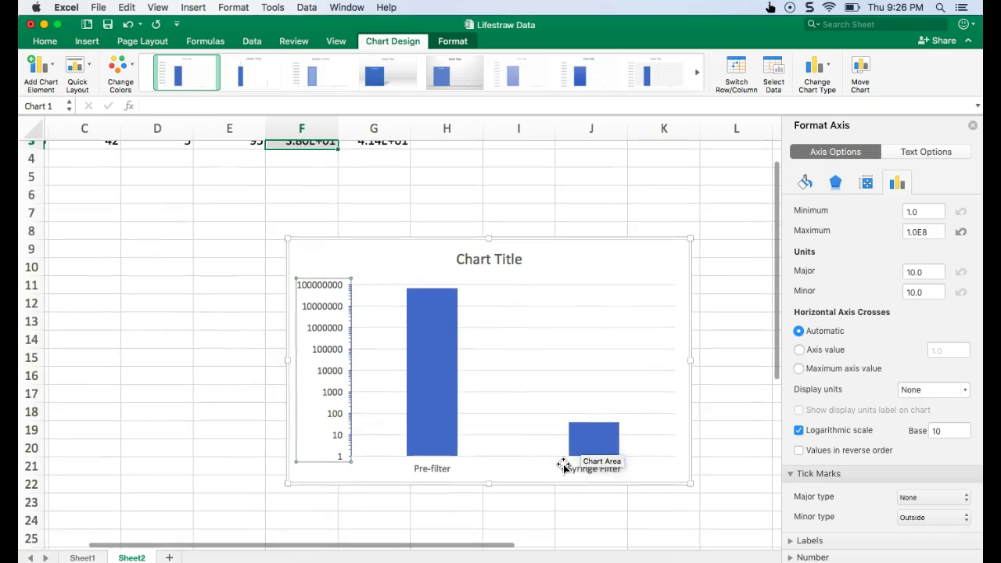
{"action": "scroll", "coordinate": [563, 465], "scroll_direction": "down", "scroll_amount": 1}
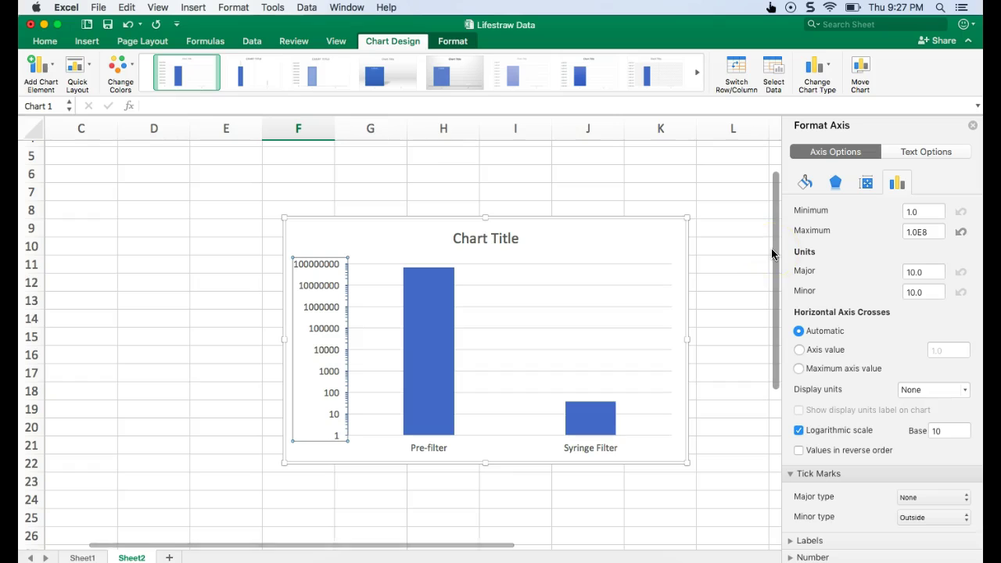
Add a primary vertical axis title to the chart reading "Concentraion (CFU/mL)"
{"action": "left_click", "coordinate": [43, 69]}
{"action": "left_click", "coordinate": [47, 88]}
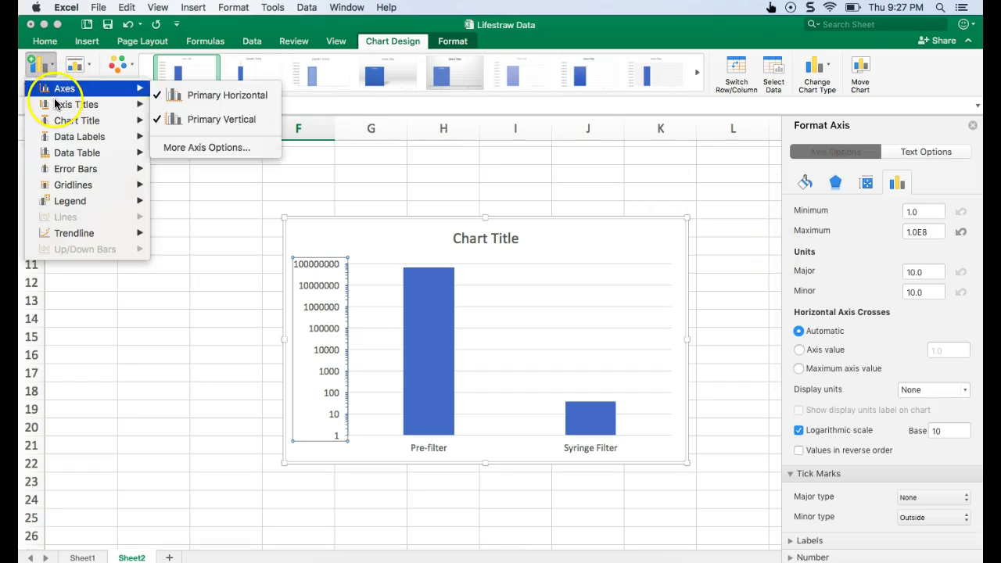
{"action": "left_click", "coordinate": [54, 104]}
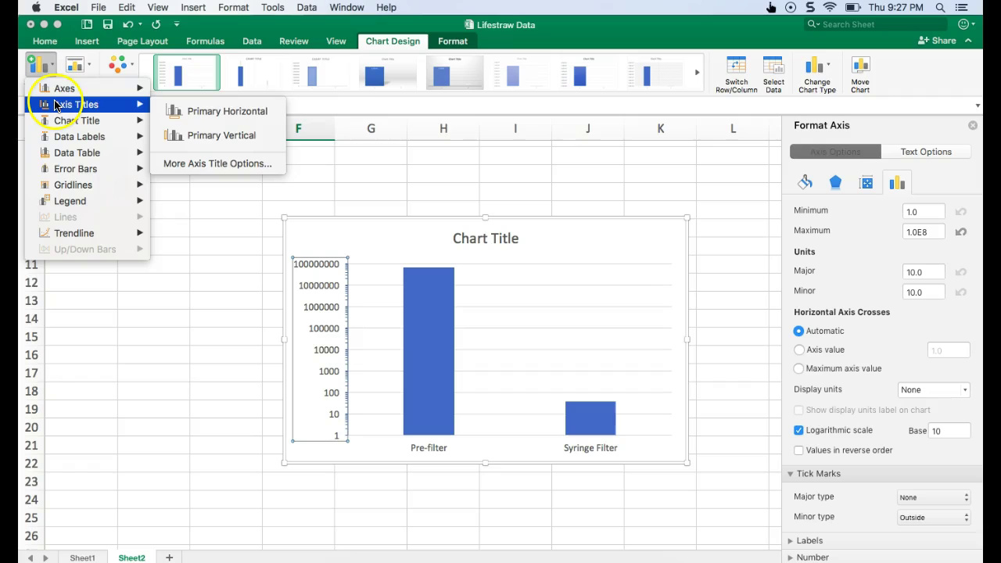
{"action": "left_click", "coordinate": [223, 135]}
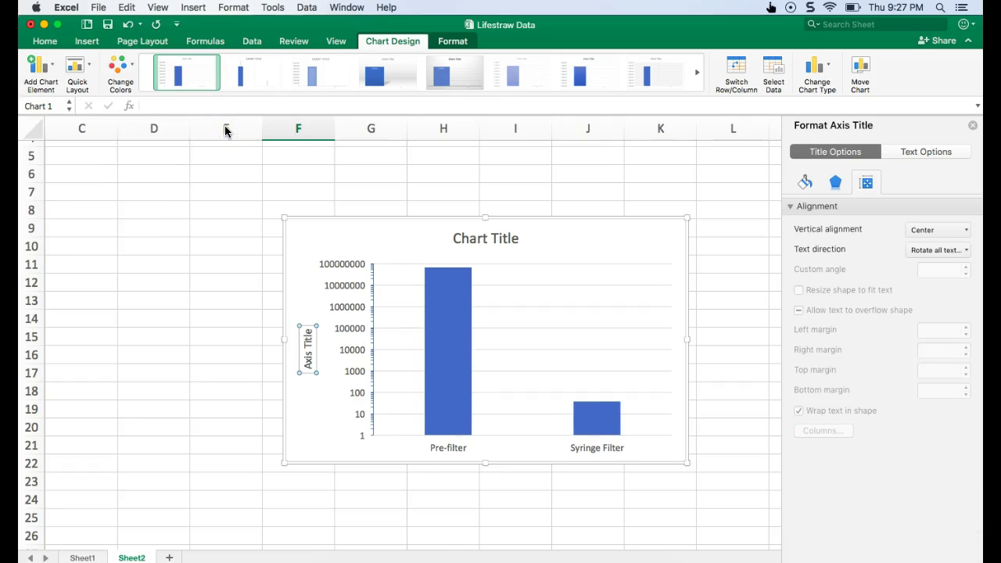
{"action": "left_click", "coordinate": [310, 358]}
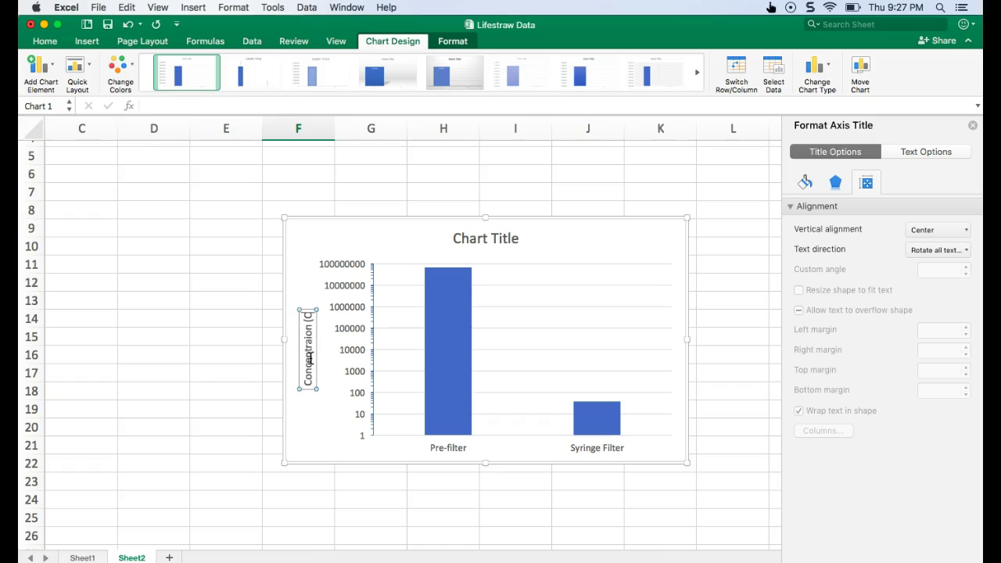
{"action": "type", "text": "Concentration (CFU/mL)"}
{"action": "left_click", "coordinate": [181, 366]}
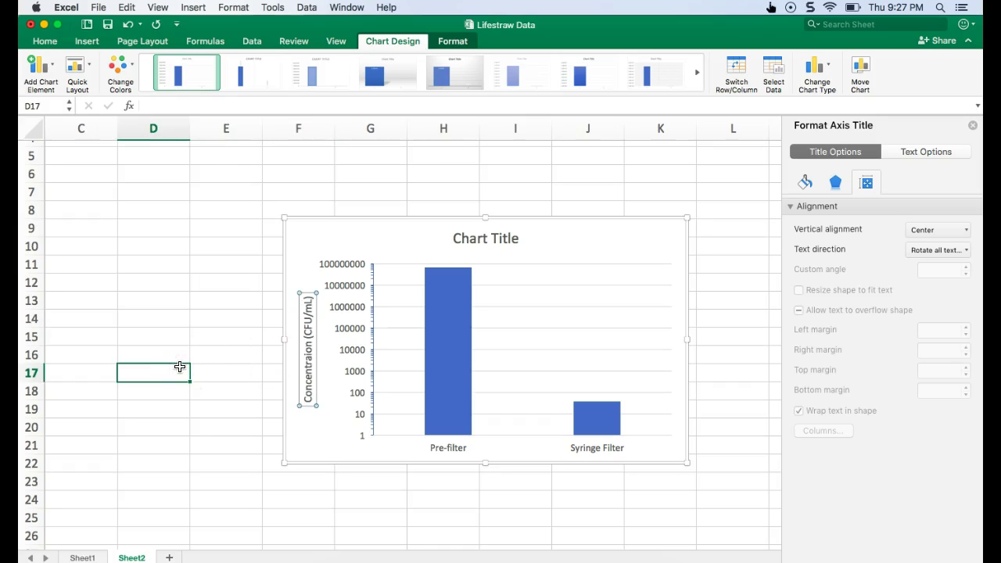
{"action": "scroll", "coordinate": [268, 352], "scroll_direction": "right", "scroll_amount": 3}
{"action": "scroll", "coordinate": [269, 352], "scroll_direction": "up", "scroll_amount": 1}
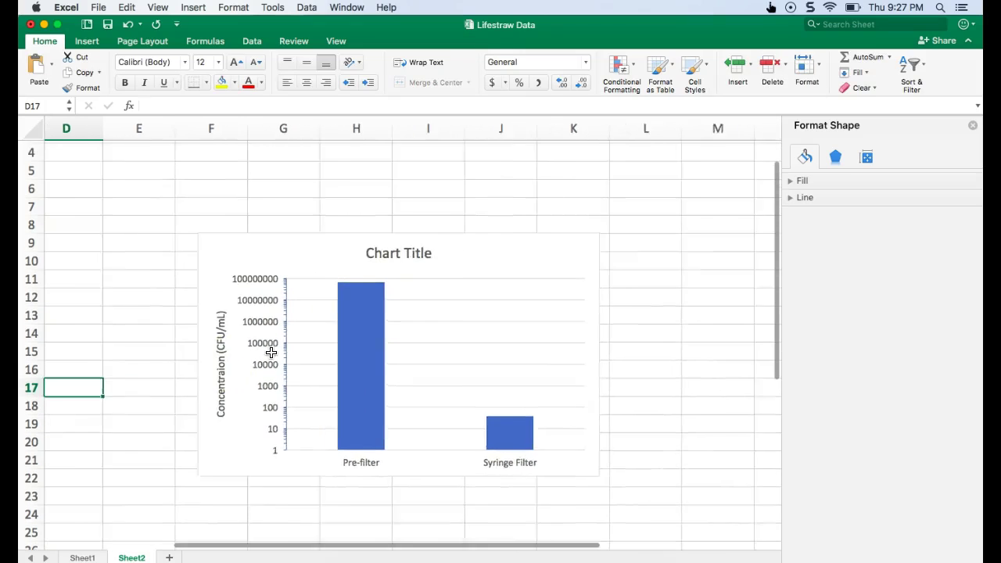
{"action": "scroll", "coordinate": [271, 353], "scroll_direction": "down", "scroll_amount": 5}
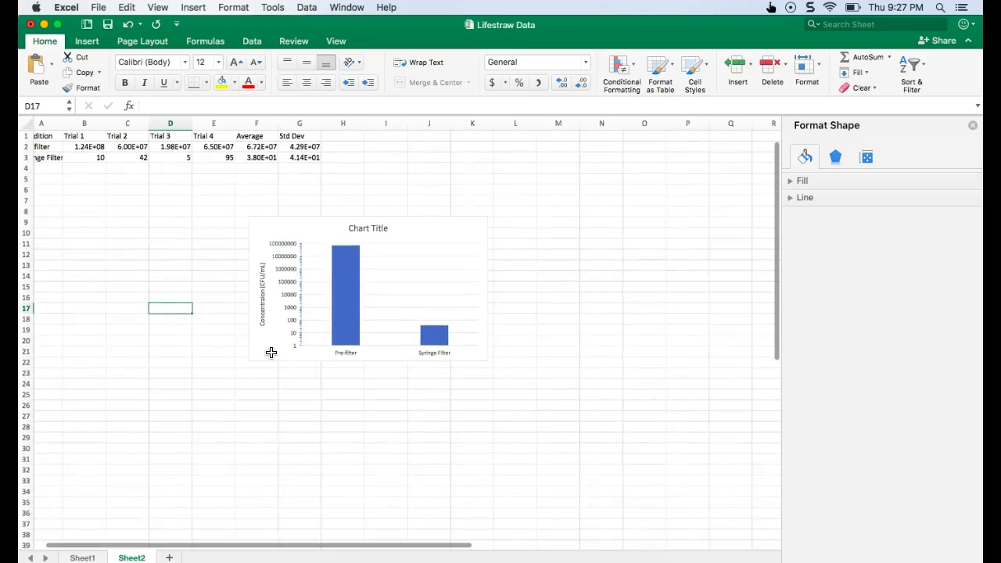
{"action": "scroll", "coordinate": [270, 352], "scroll_direction": "left", "scroll_amount": 2}
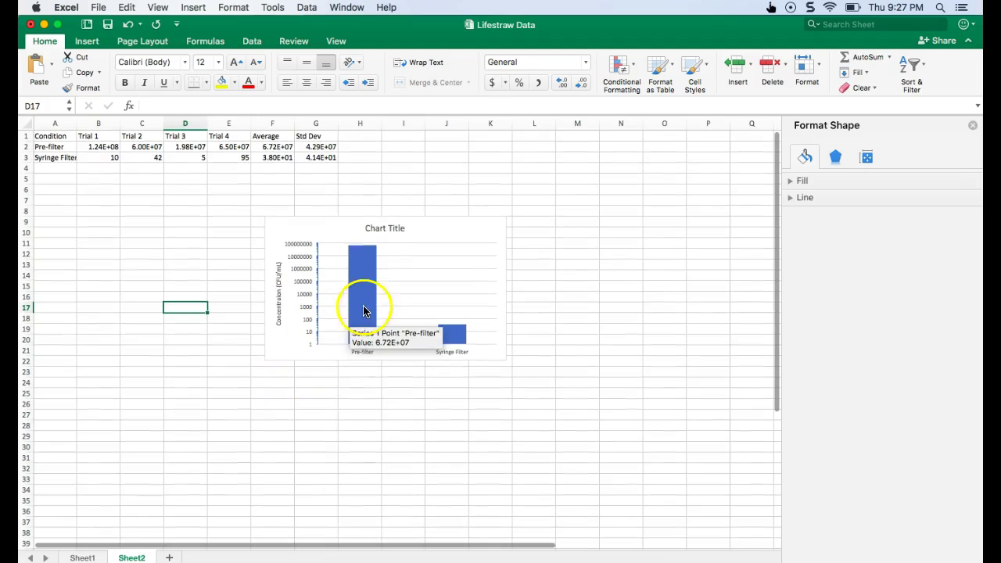
Look through the data series formatting options for the chart's columns
{"action": "left_click", "coordinate": [367, 263]}
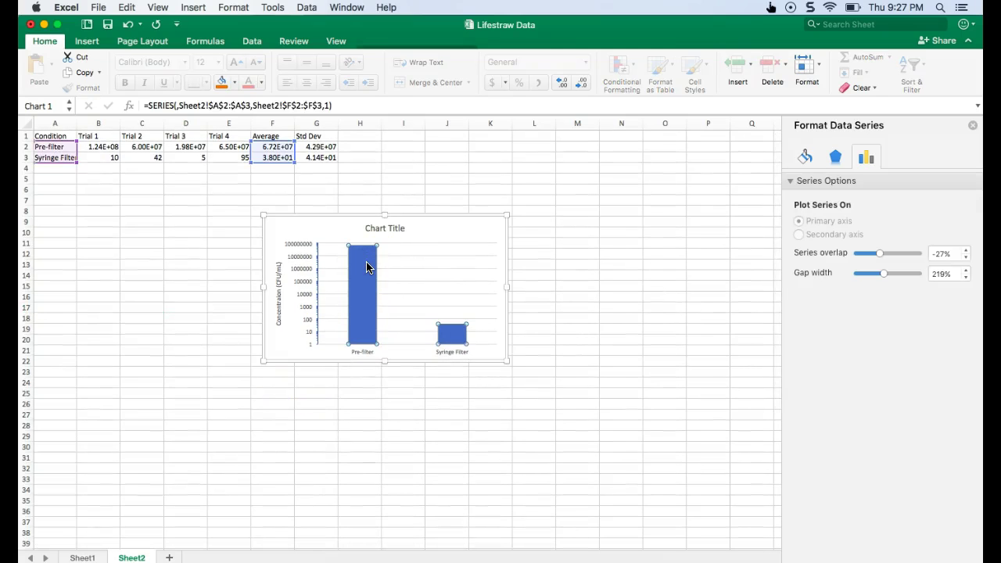
{"action": "scroll", "coordinate": [369, 264], "scroll_direction": "up", "scroll_amount": 5}
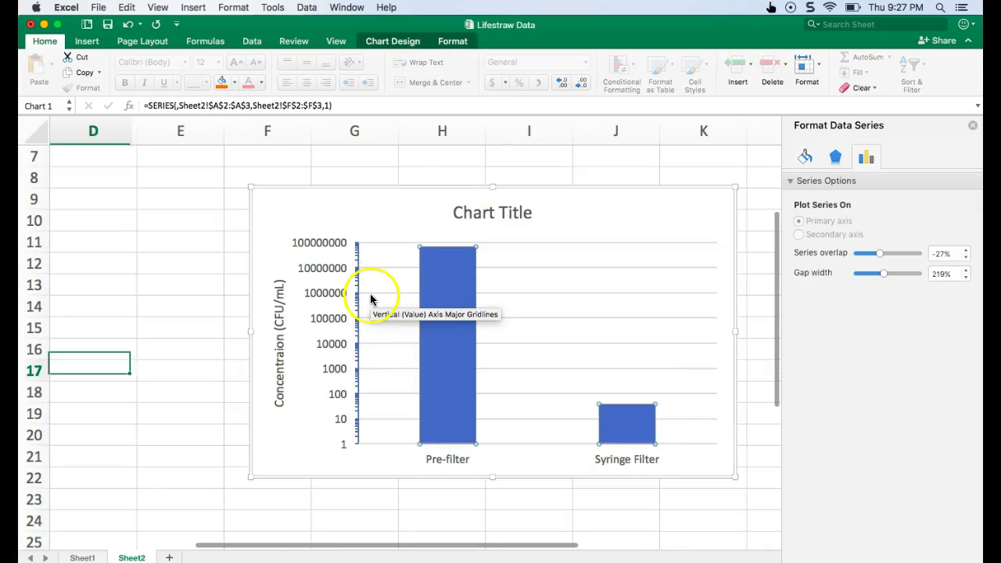
{"action": "scroll", "coordinate": [370, 299], "scroll_direction": "up", "scroll_amount": 3}
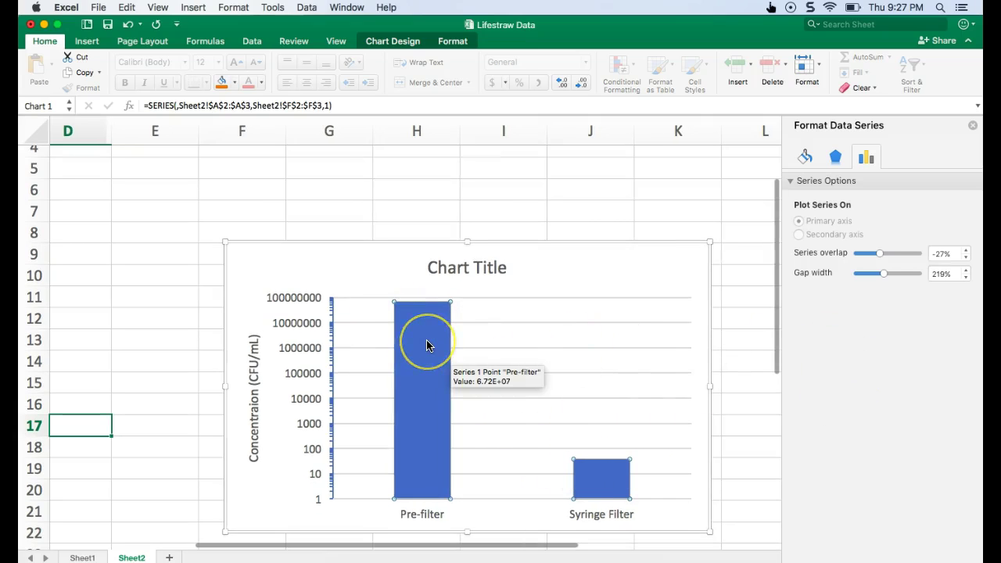
{"action": "right_click", "coordinate": [427, 344]}
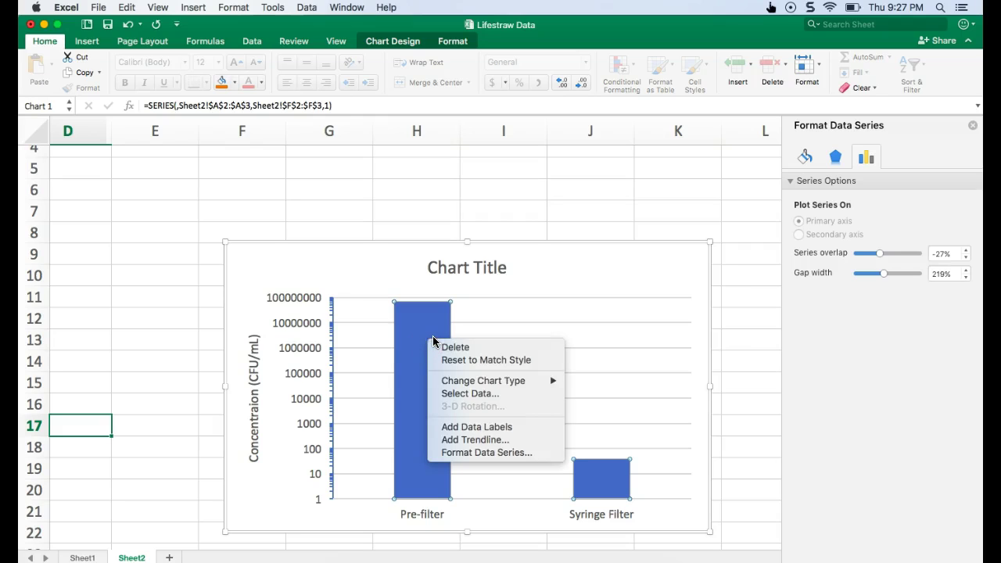
{"action": "left_click", "coordinate": [498, 457]}
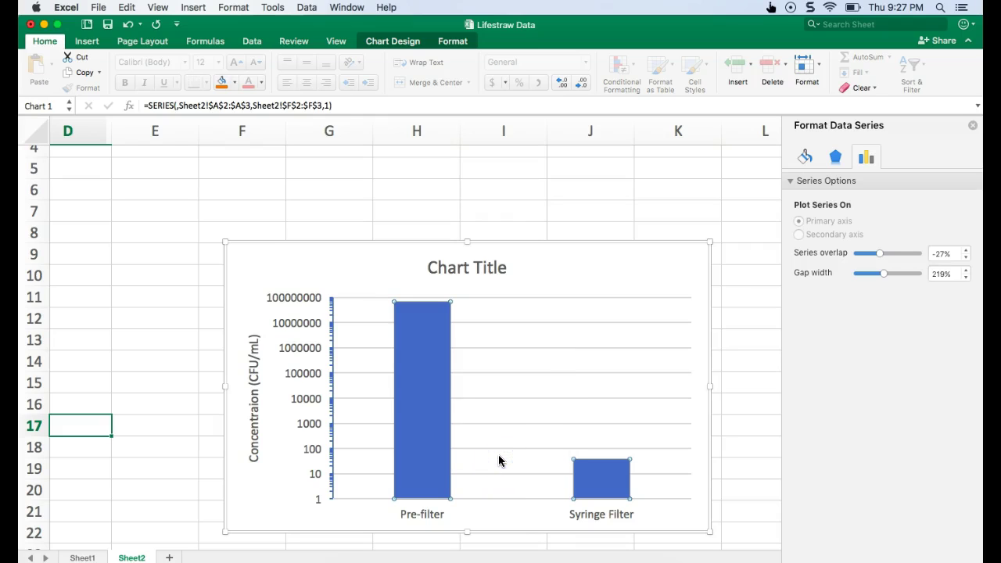
{"action": "left_click", "coordinate": [835, 157]}
{"action": "left_click", "coordinate": [792, 181]}
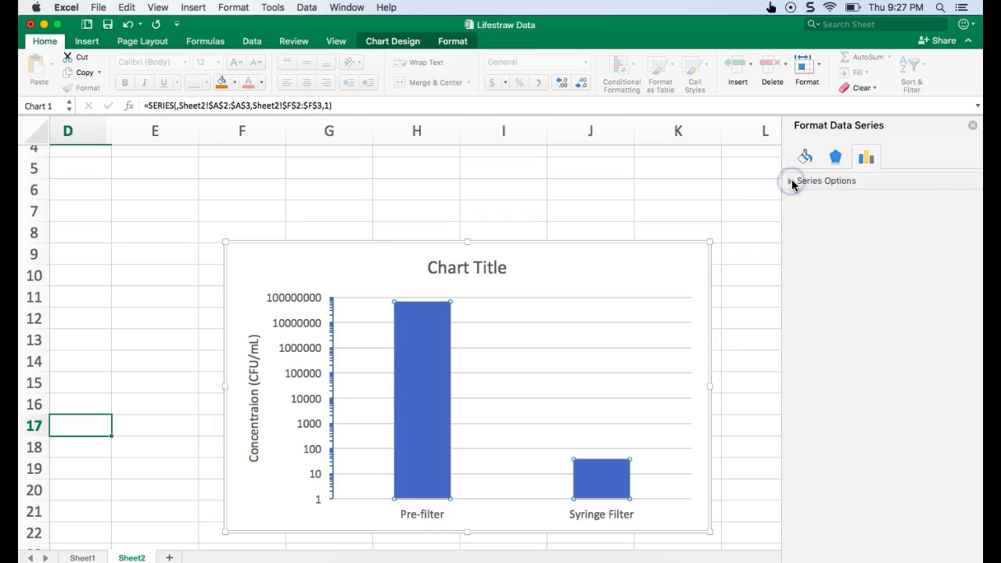
{"action": "left_click", "coordinate": [837, 158]}
{"action": "left_click", "coordinate": [863, 157]}
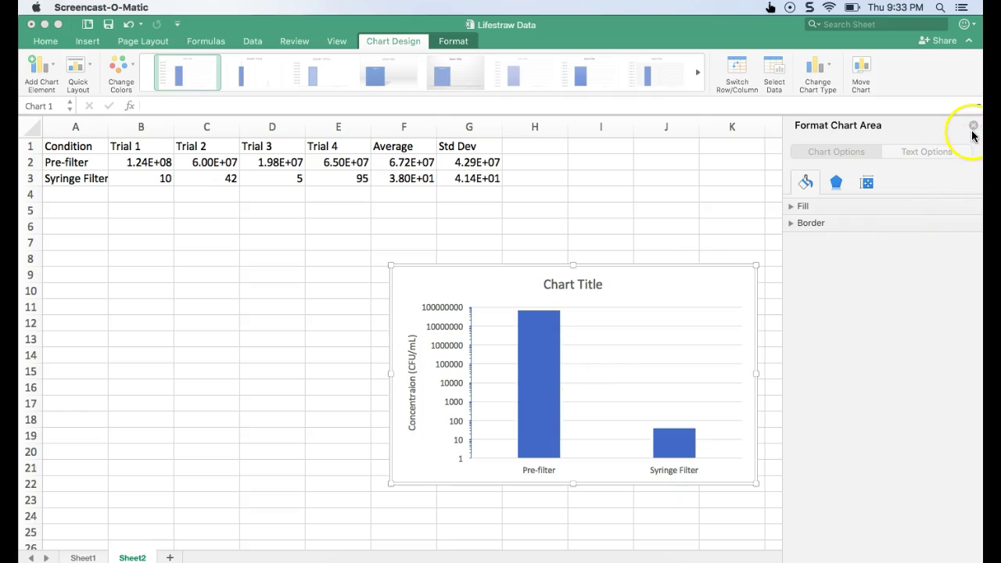
Add error bars to the chart's columns and set their error amount to Custom
{"action": "left_click", "coordinate": [974, 130]}
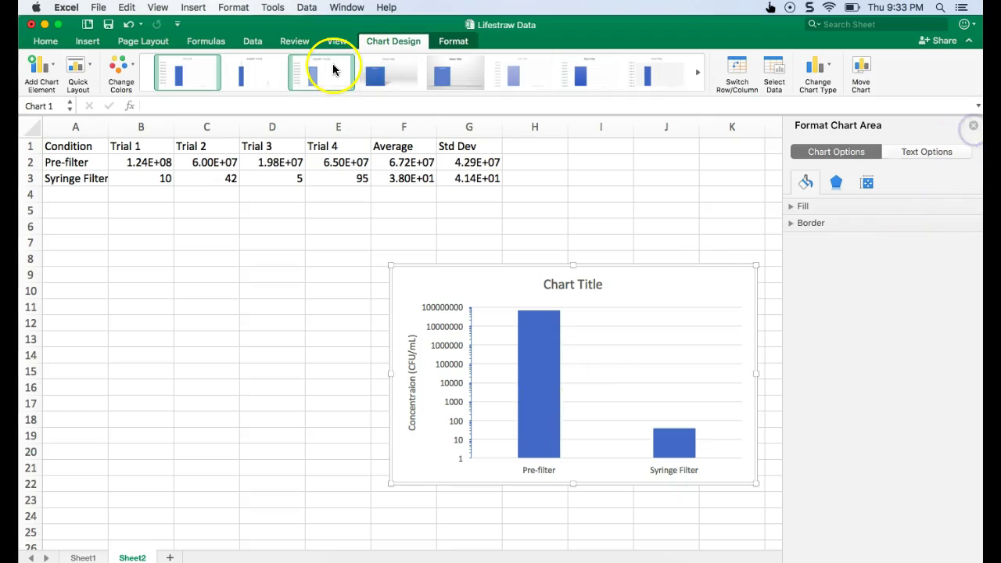
{"action": "left_click", "coordinate": [973, 126]}
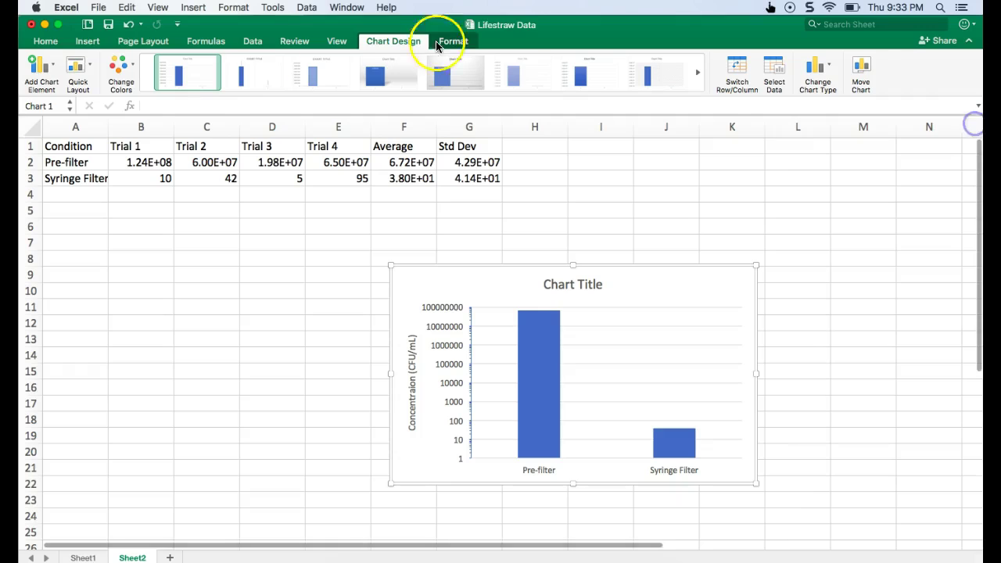
{"action": "left_click", "coordinate": [43, 69]}
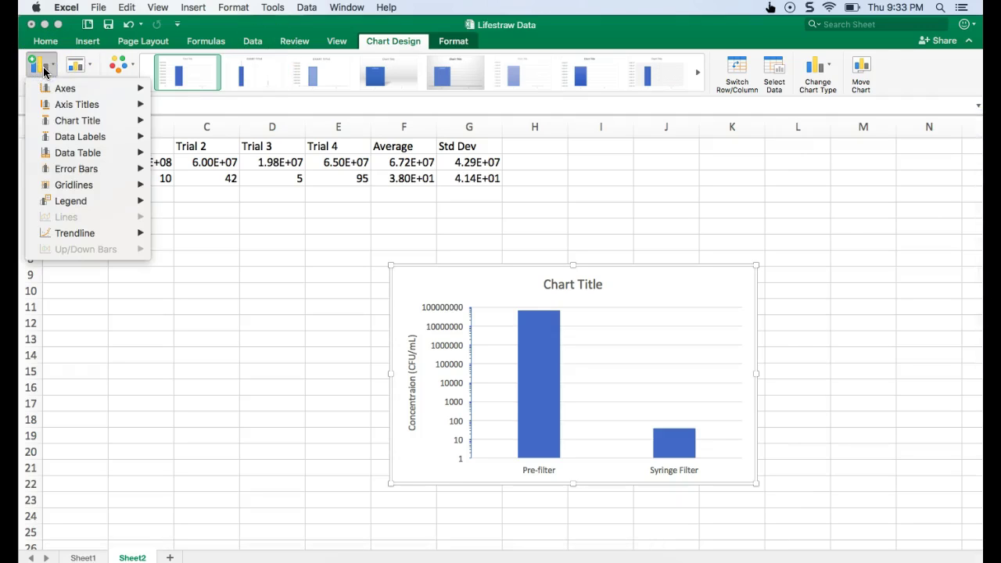
{"action": "mouse_move", "coordinate": [110, 172]}
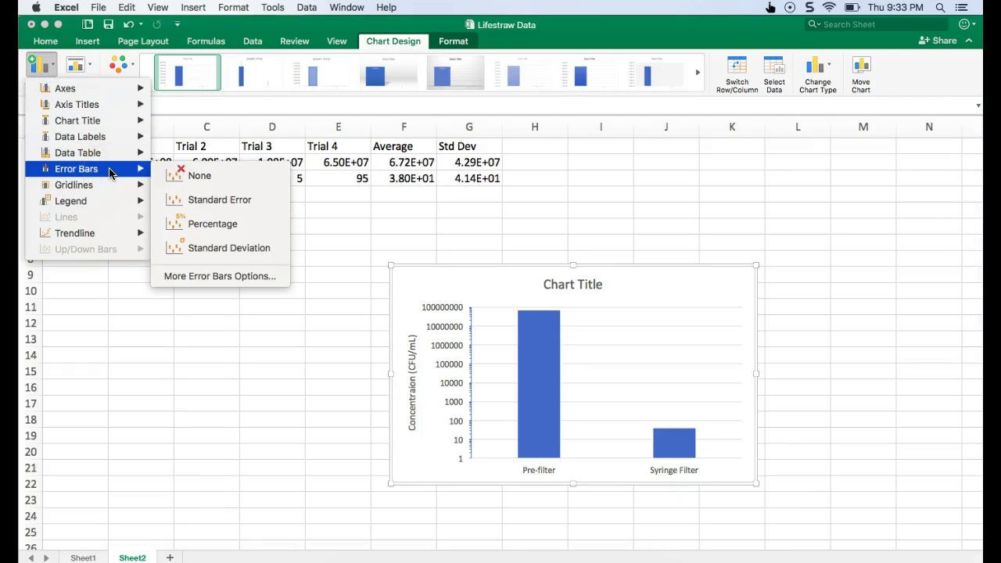
{"action": "left_click", "coordinate": [247, 280]}
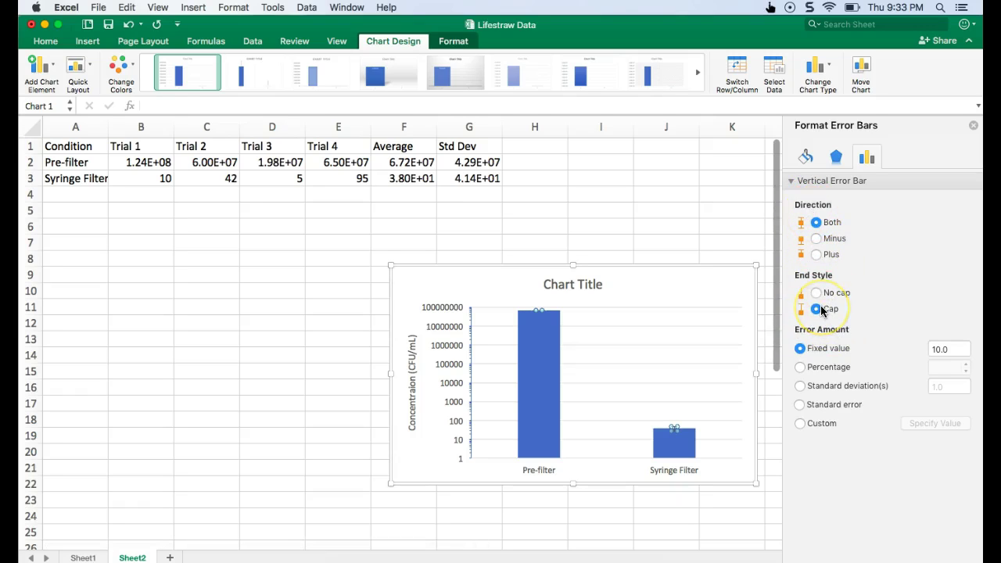
{"action": "left_click", "coordinate": [823, 423]}
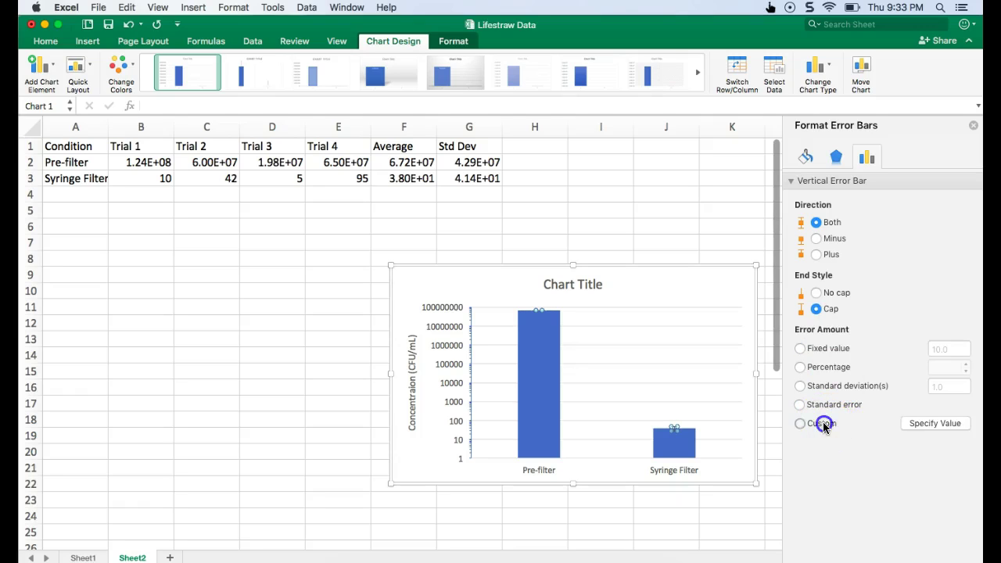
Specify the Std Dev cells G2:G3 as both the positive and negative custom error values
{"action": "left_click", "coordinate": [925, 427]}
{"action": "left_click_drag", "start_coordinate": [441, 138], "coordinate": [532, 125]}
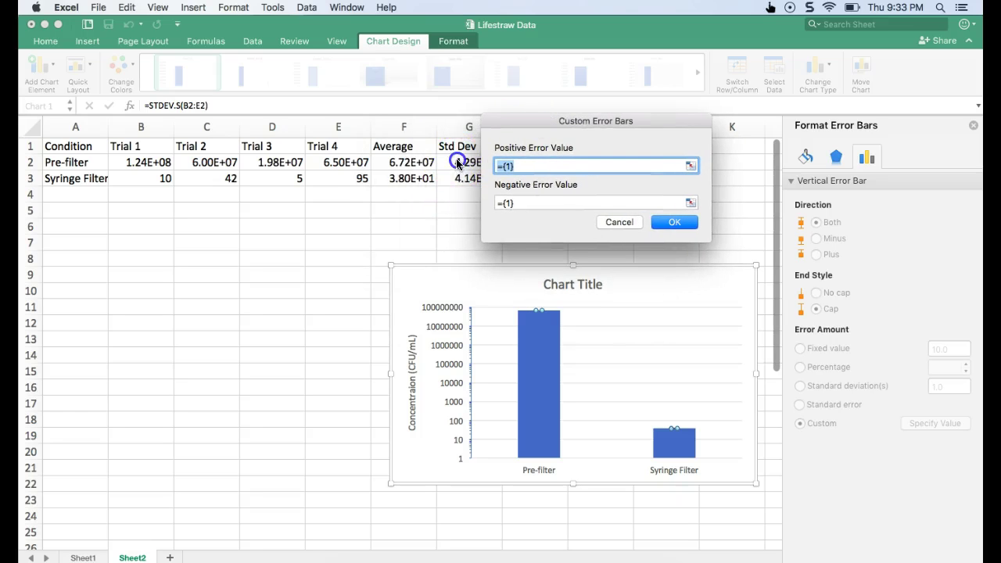
{"action": "left_click_drag", "start_coordinate": [456, 170], "coordinate": [460, 178]}
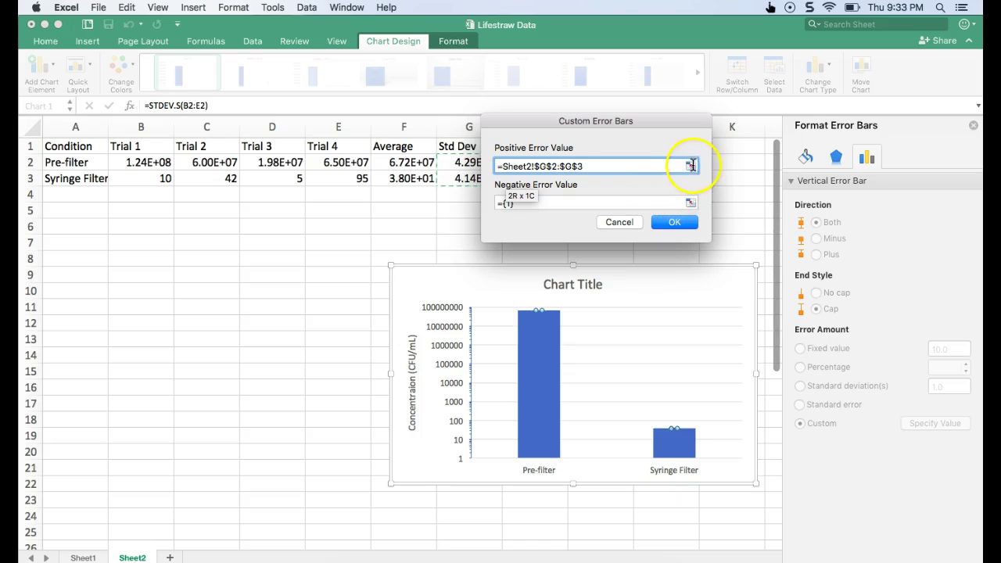
{"action": "left_click", "coordinate": [692, 204]}
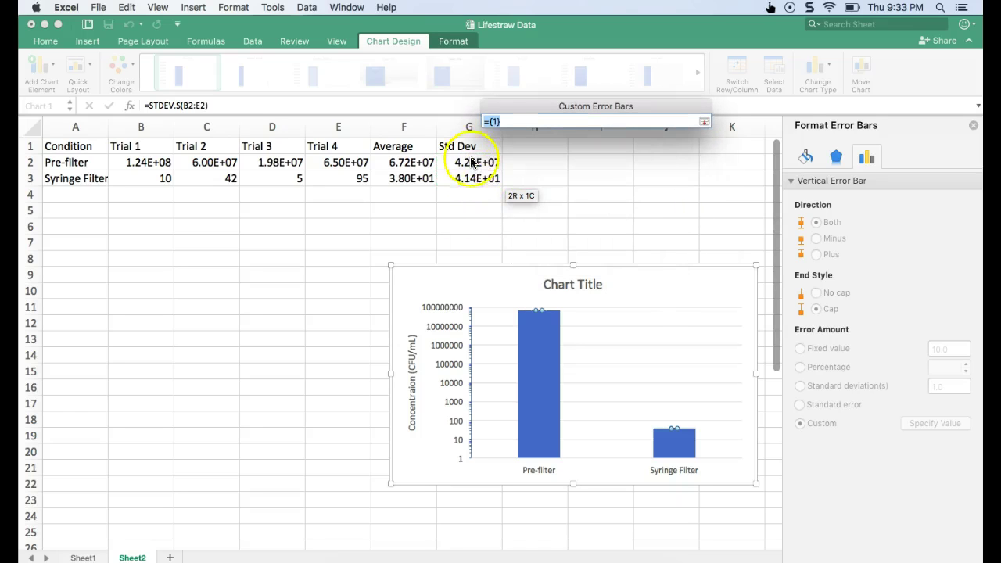
{"action": "left_click_drag", "start_coordinate": [472, 158], "coordinate": [470, 174]}
{"action": "left_click", "coordinate": [702, 121]}
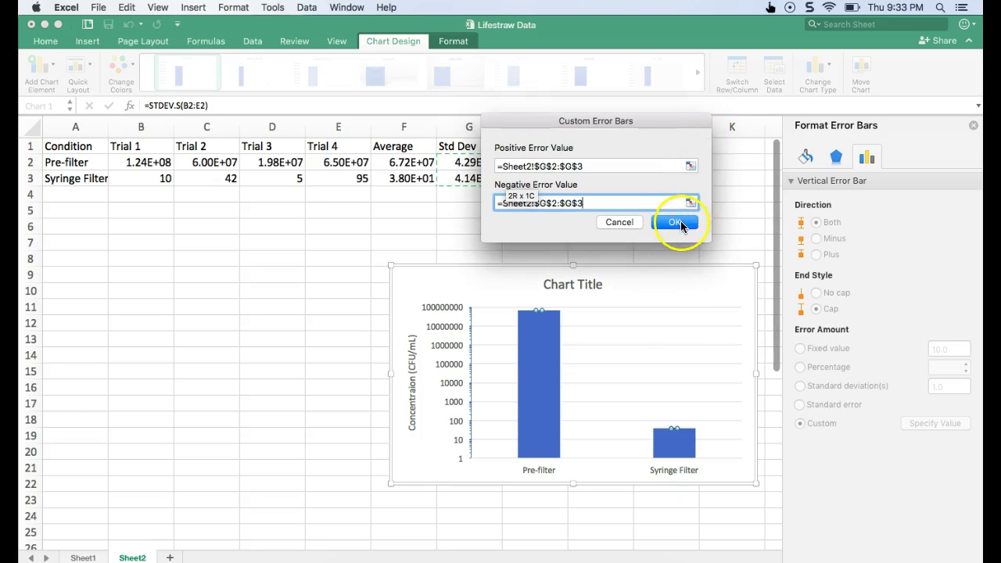
{"action": "left_click", "coordinate": [679, 225]}
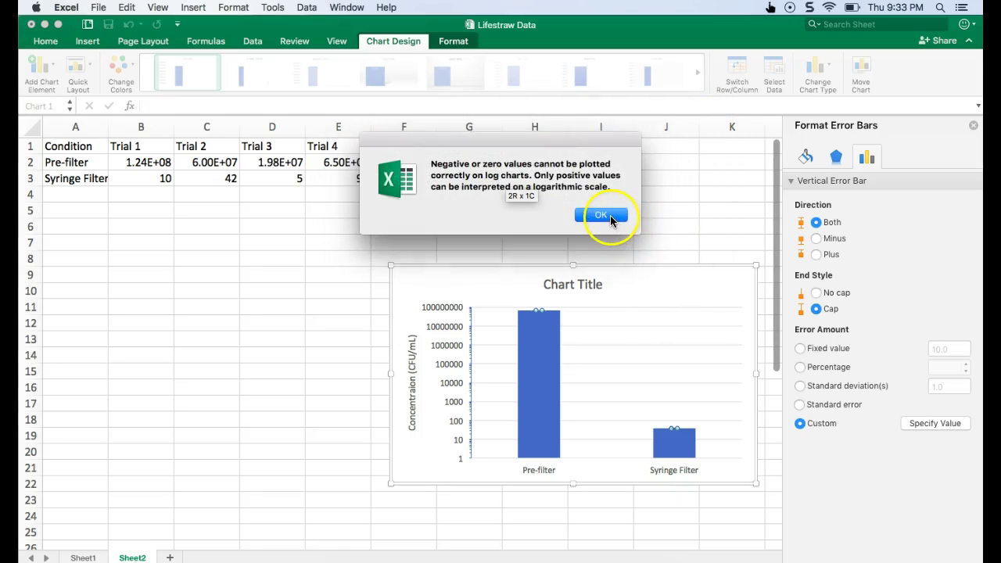
{"action": "left_click", "coordinate": [610, 215]}
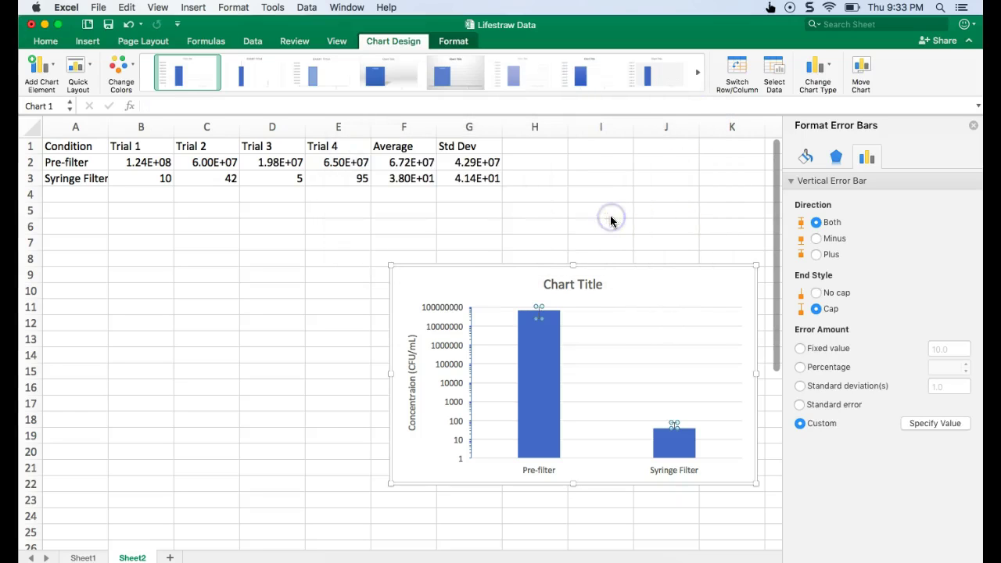
{"action": "left_click", "coordinate": [335, 358]}
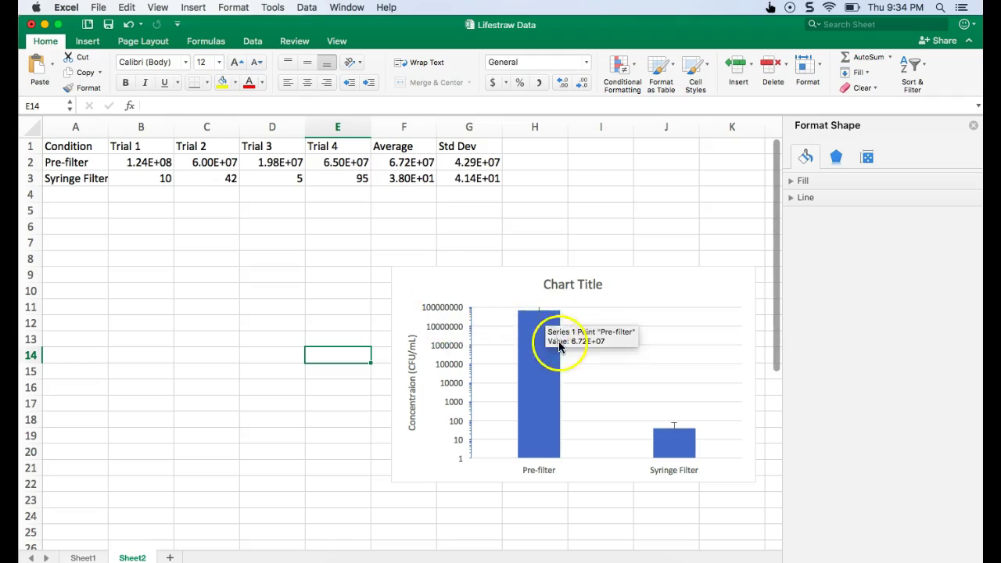
Set the maximum bound of the chart's vertical axis to 1.0E9
{"action": "left_click", "coordinate": [440, 308]}
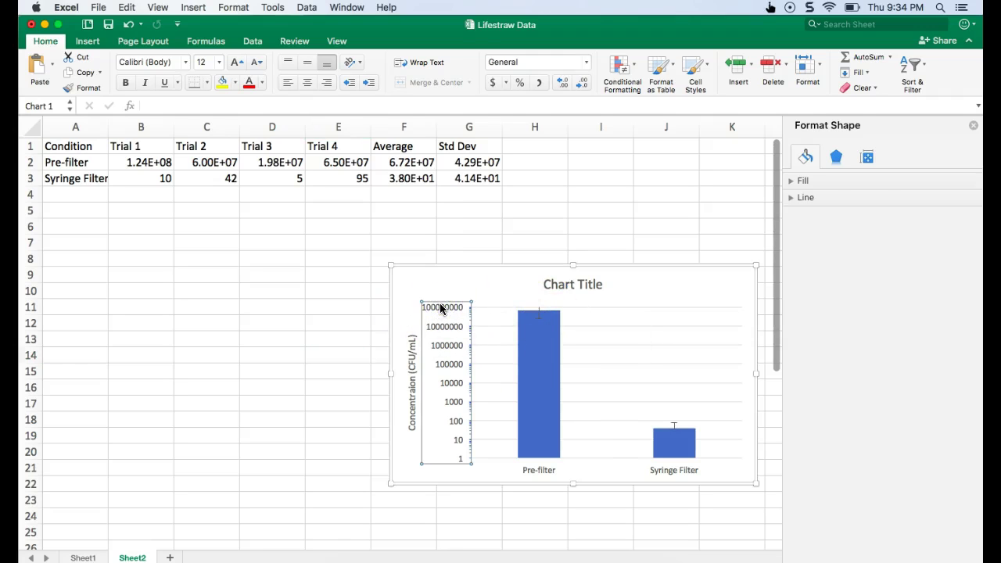
{"action": "left_click", "coordinate": [935, 269]}
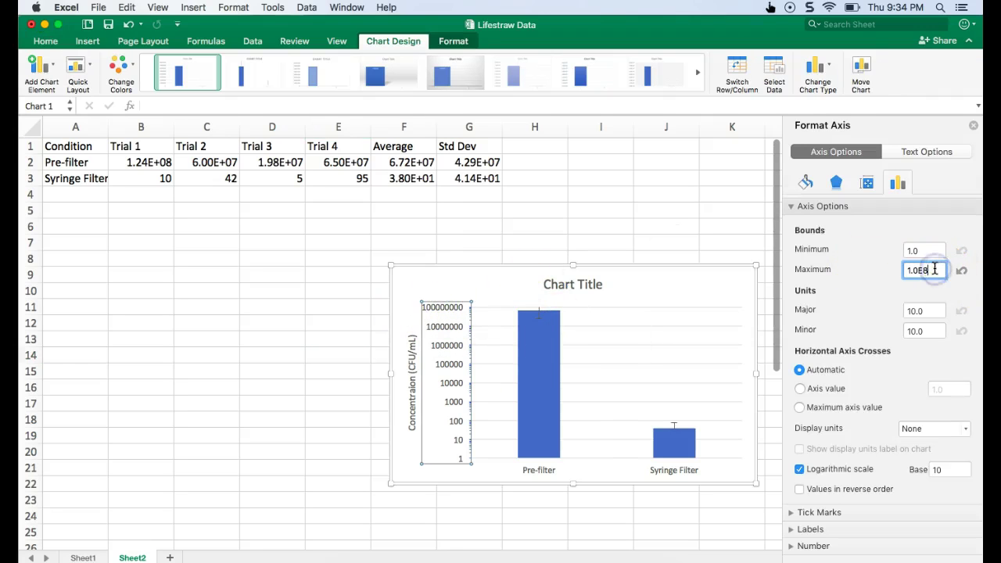
{"action": "key", "text": "Return"}
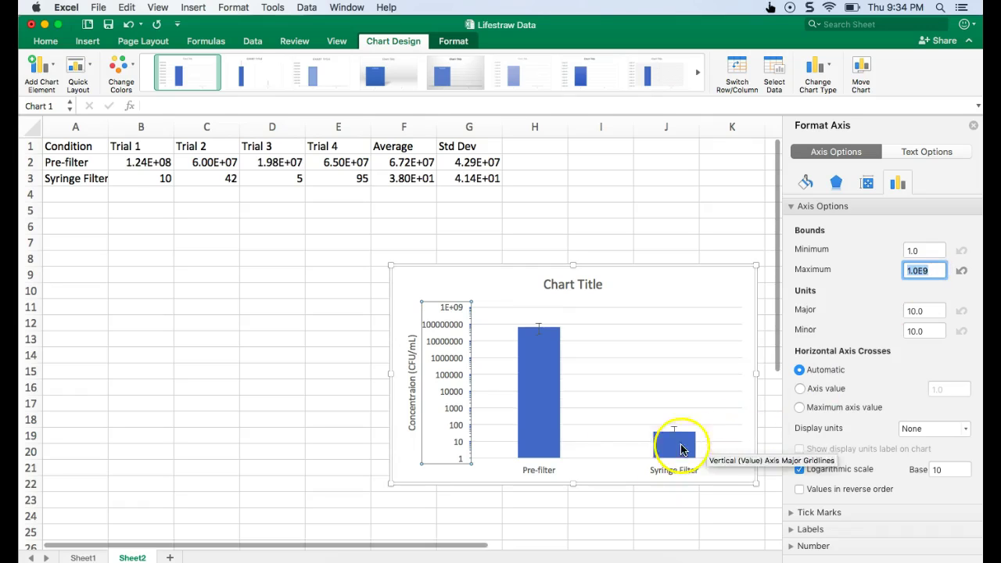
{"action": "left_click", "coordinate": [278, 391]}
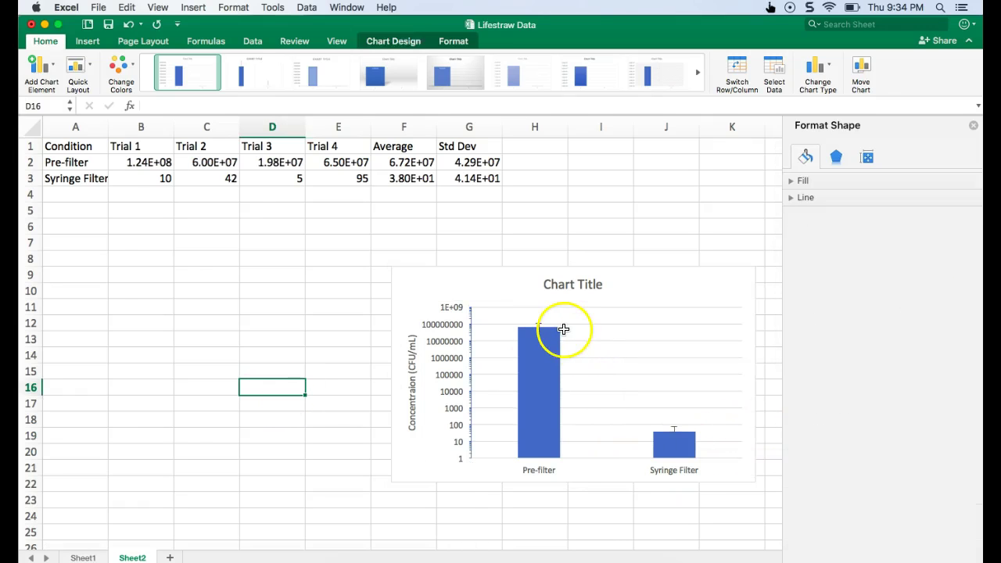
Examine the error bars on the Pre-filter and Syringe Filter columns up close against the Average and Std Dev values
{"action": "scroll", "coordinate": [564, 327], "scroll_direction": "up", "scroll_amount": 5}
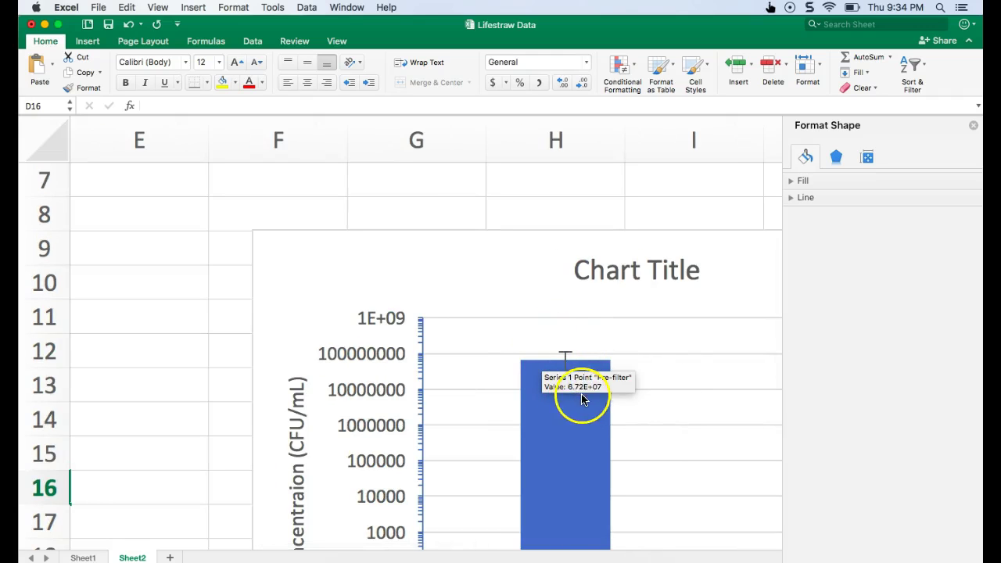
{"action": "scroll", "coordinate": [621, 430], "scroll_direction": "right", "scroll_amount": 4}
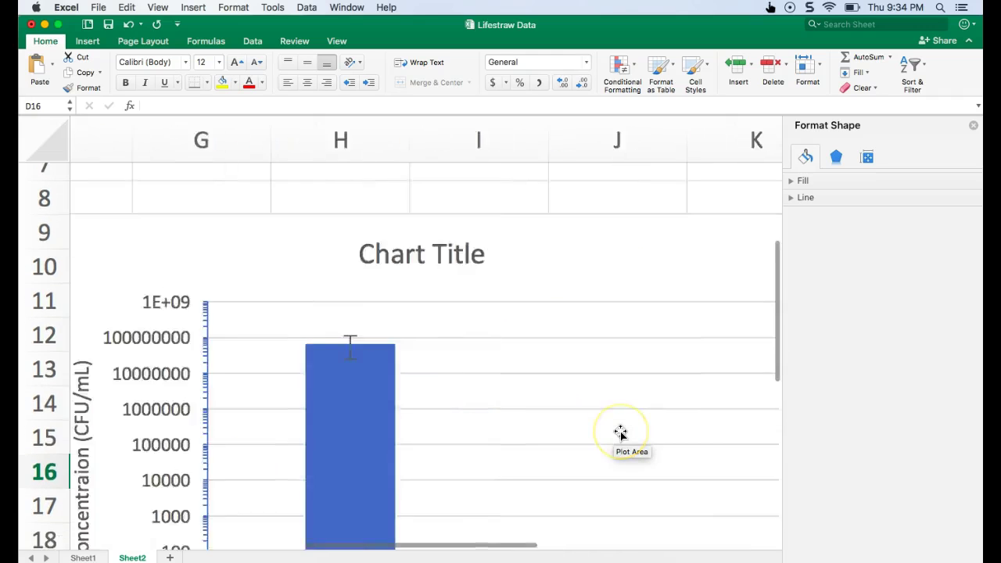
{"action": "scroll", "coordinate": [621, 431], "scroll_direction": "down", "scroll_amount": 6}
{"action": "scroll", "coordinate": [622, 432], "scroll_direction": "up", "scroll_amount": 8}
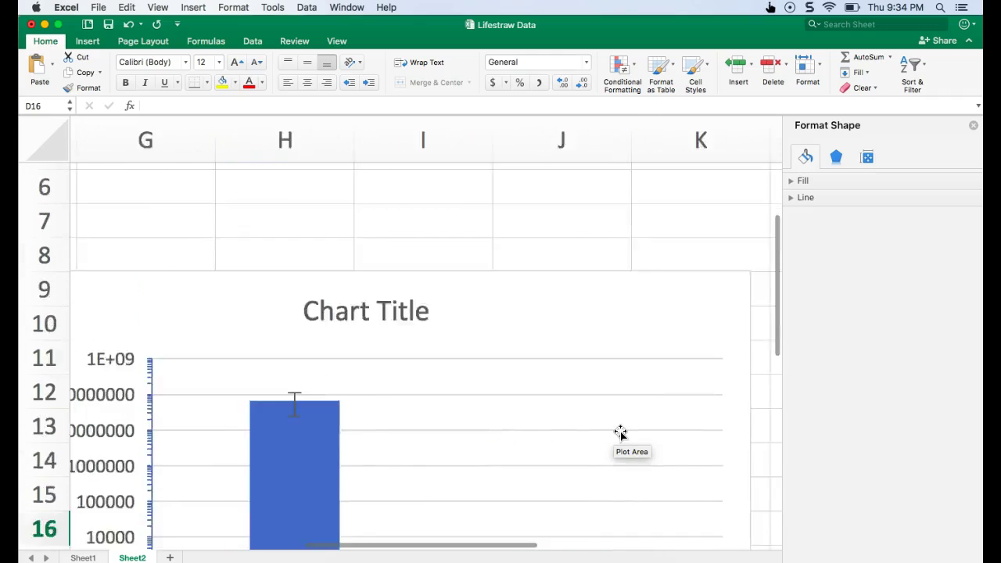
{"action": "scroll", "coordinate": [621, 433], "scroll_direction": "left", "scroll_amount": 2}
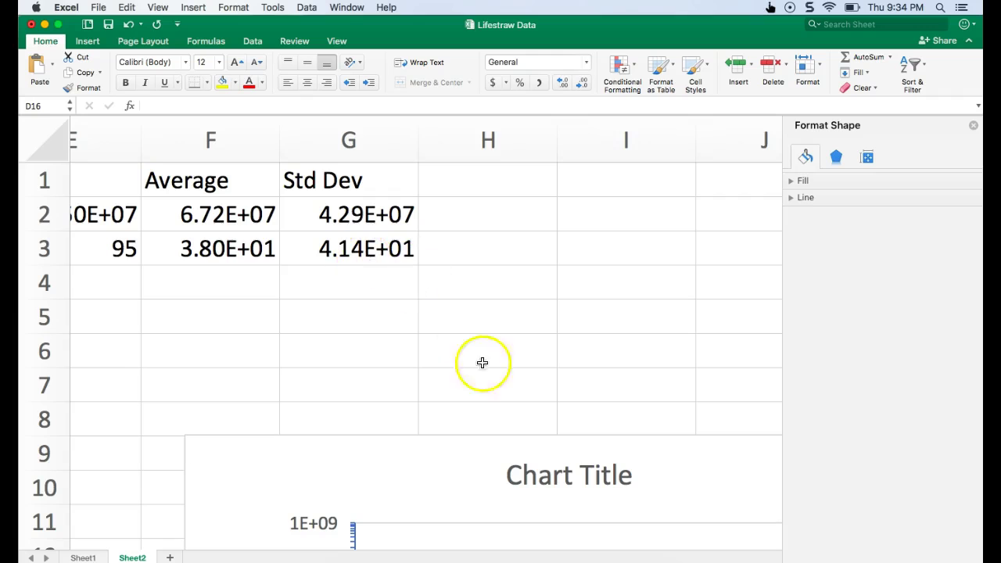
{"action": "scroll", "coordinate": [528, 405], "scroll_direction": "down", "scroll_amount": 6}
{"action": "scroll", "coordinate": [528, 407], "scroll_direction": "right", "scroll_amount": 1}
{"action": "scroll", "coordinate": [527, 406], "scroll_direction": "down", "scroll_amount": 1}
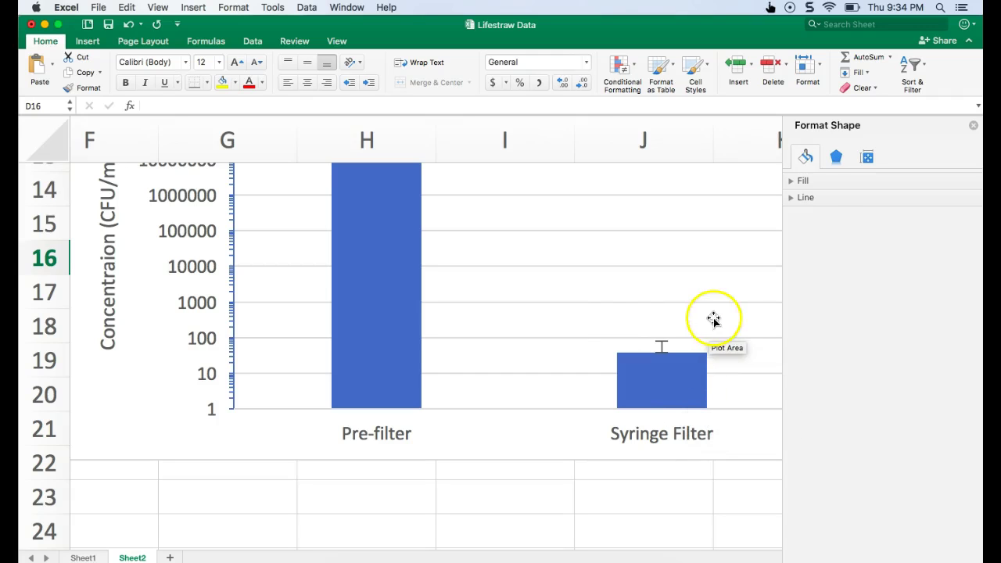
{"action": "scroll", "coordinate": [597, 330], "scroll_direction": "down", "scroll_amount": 5}
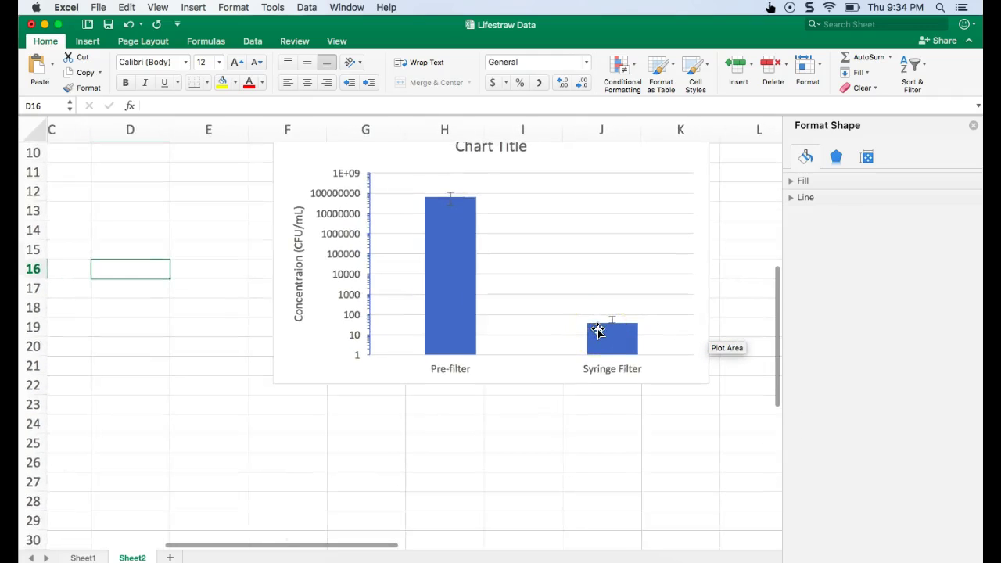
{"action": "scroll", "coordinate": [598, 331], "scroll_direction": "up", "scroll_amount": 1}
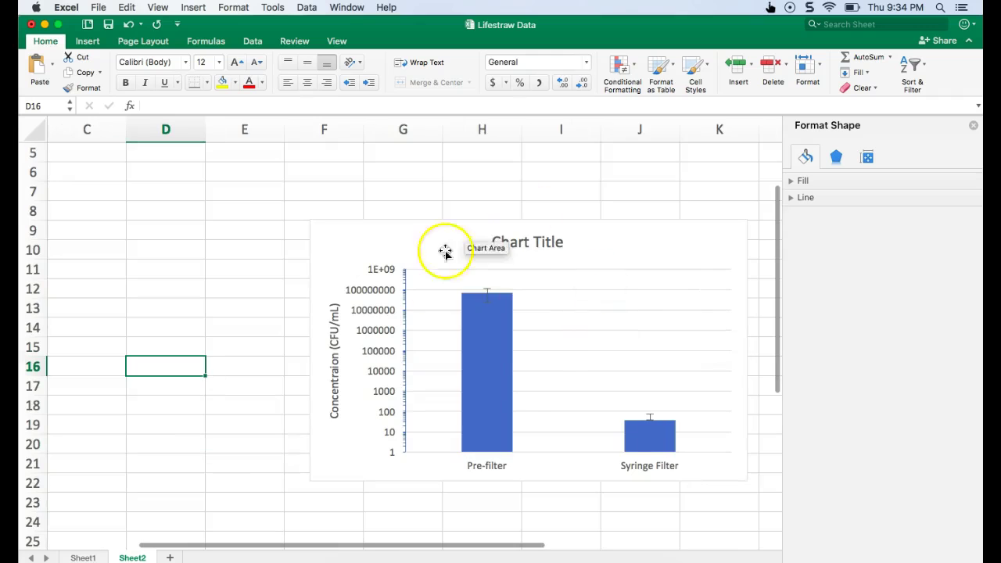
{"action": "scroll", "coordinate": [593, 400], "scroll_direction": "down", "scroll_amount": 4}
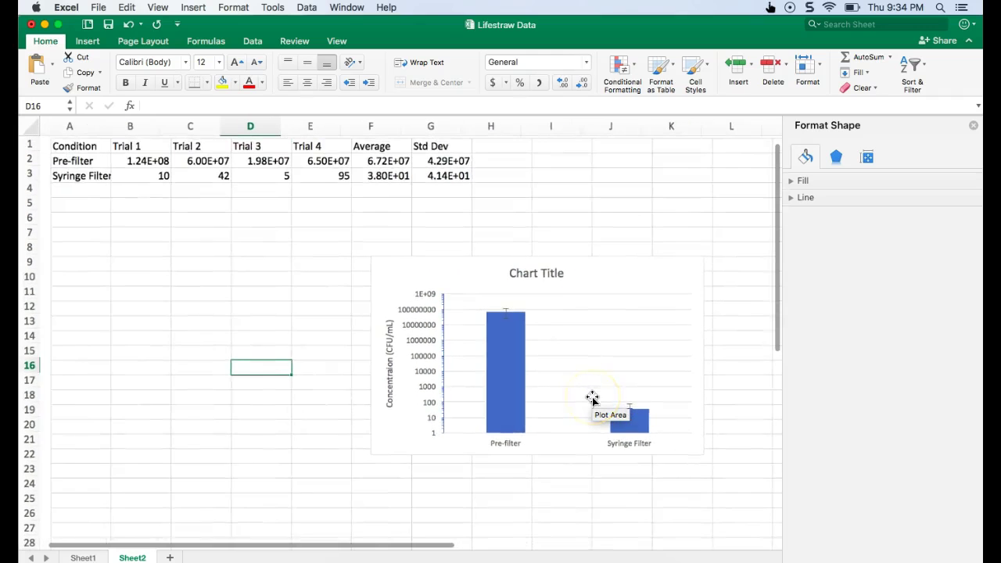